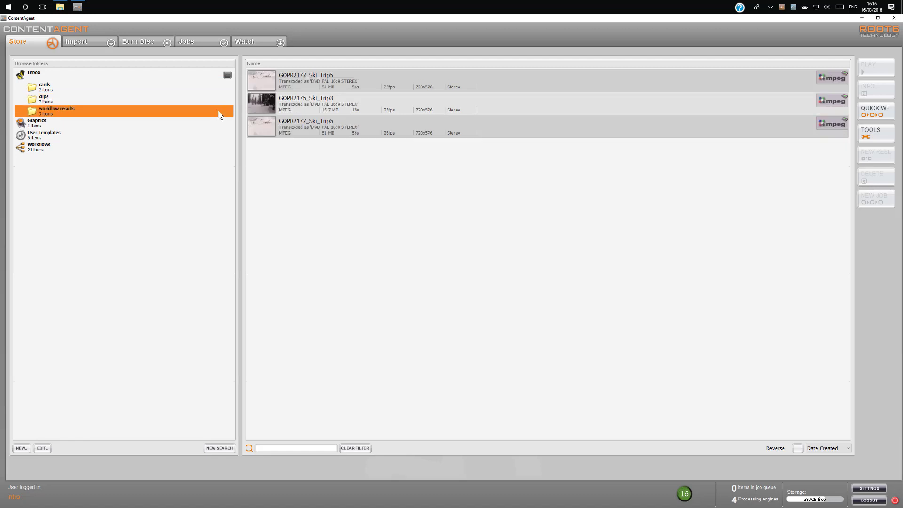
Step: Browse the contents of the Graphics, User Templates and Workflows folders in the store
click(219, 126)
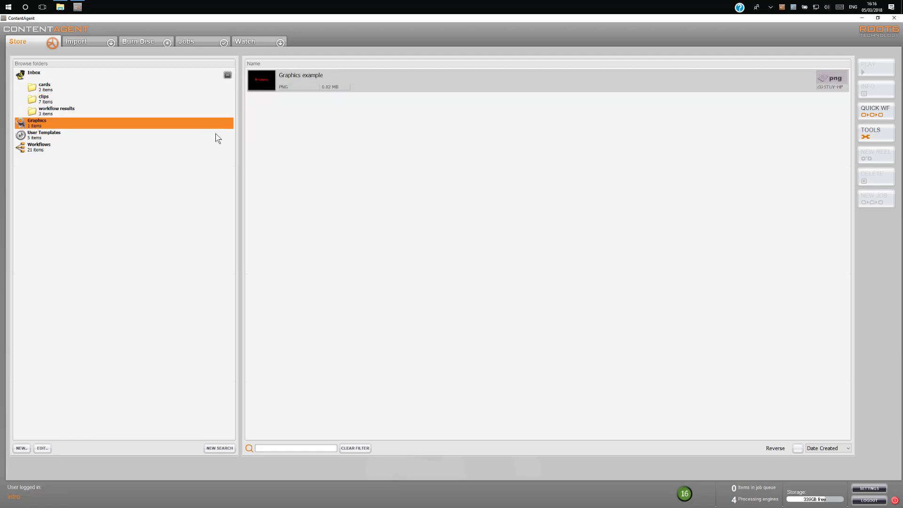
click(218, 138)
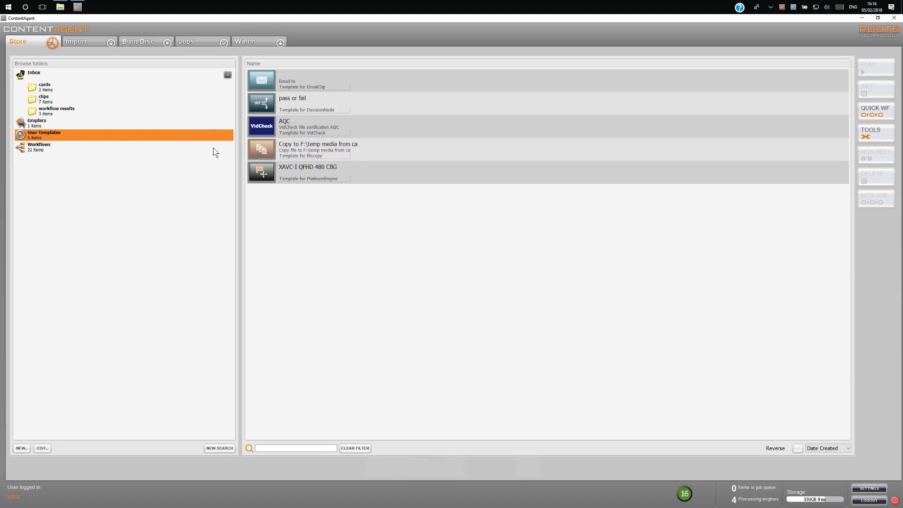
click(215, 150)
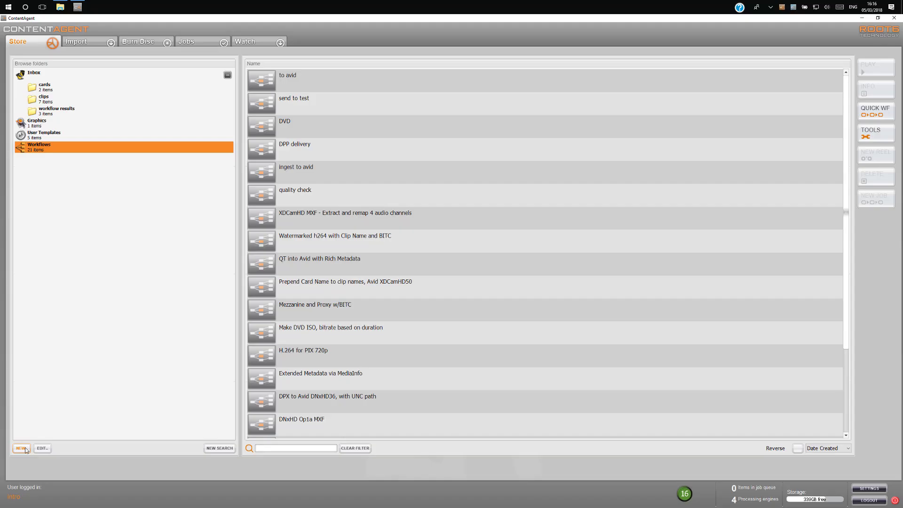
click(49, 372)
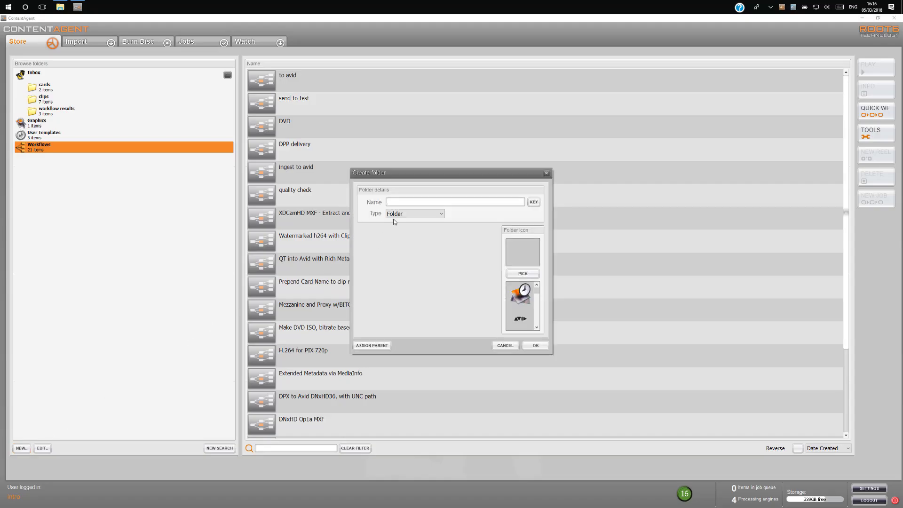
text(import)
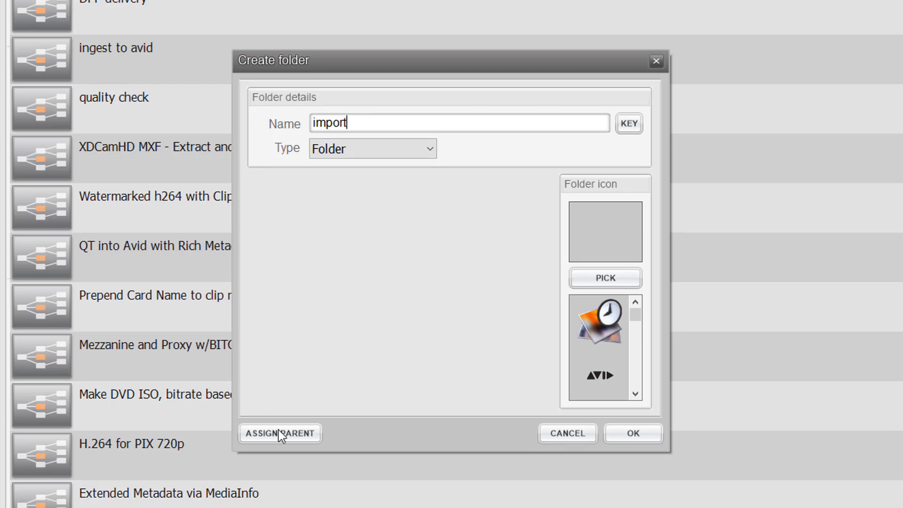
click(278, 432)
click(674, 114)
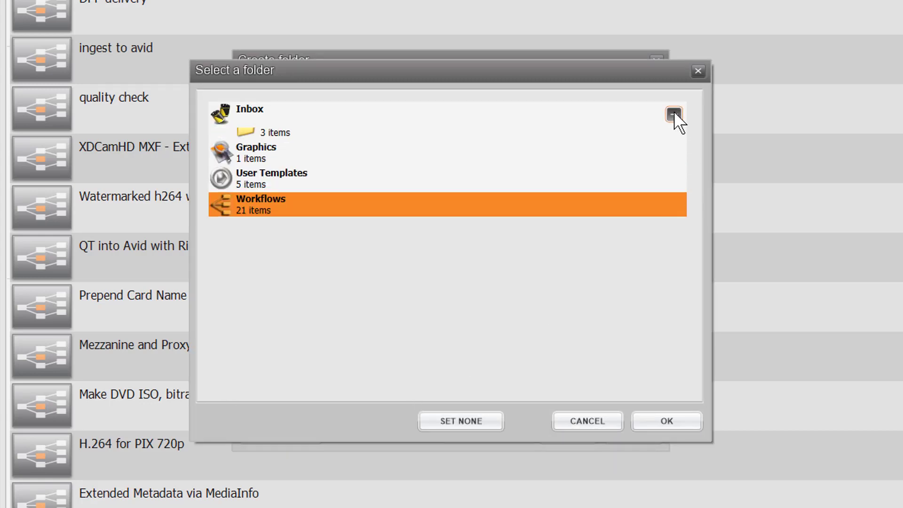
click(646, 140)
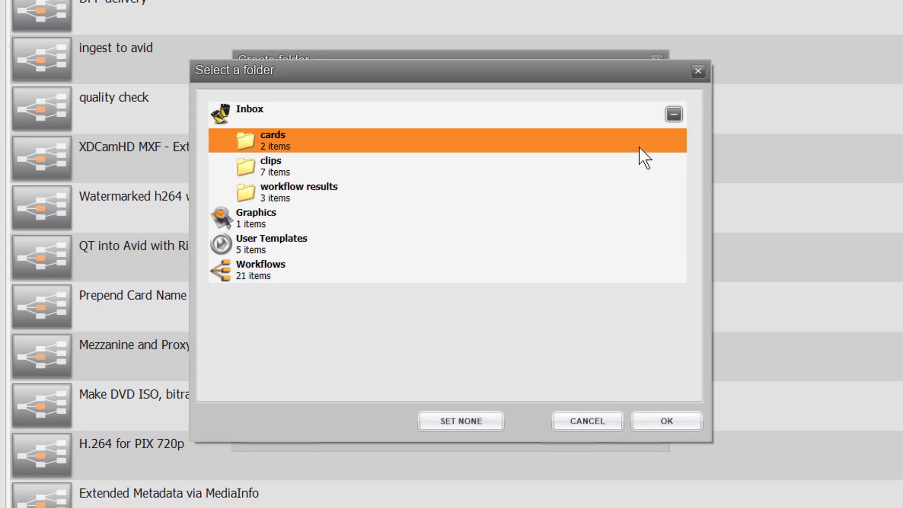
click(591, 421)
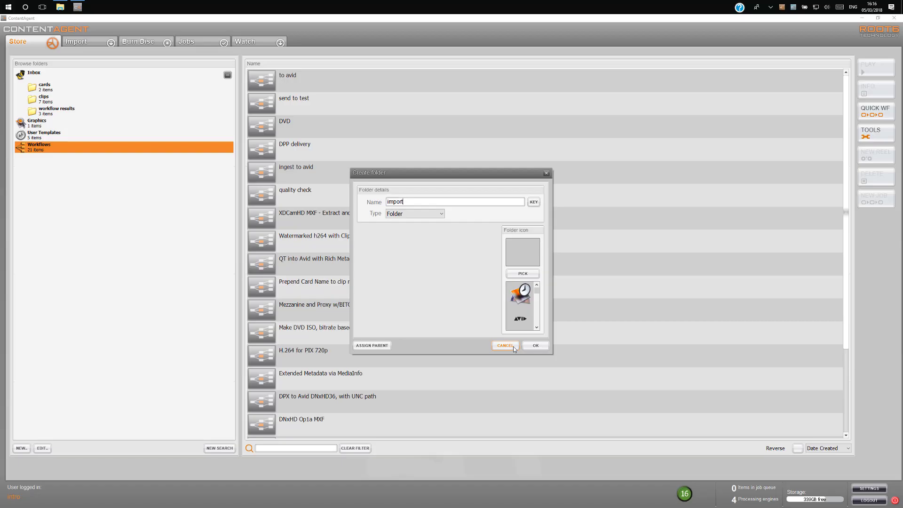
click(514, 348)
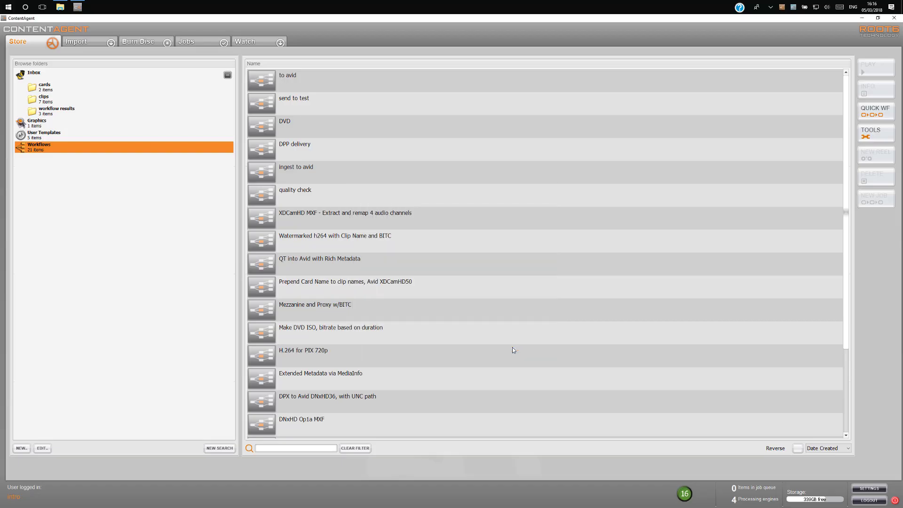
Step: Add GOPR2173_Ski_Trip1.mov to the import list from the Single Files folder of the Network File Importer's Material location
click(99, 43)
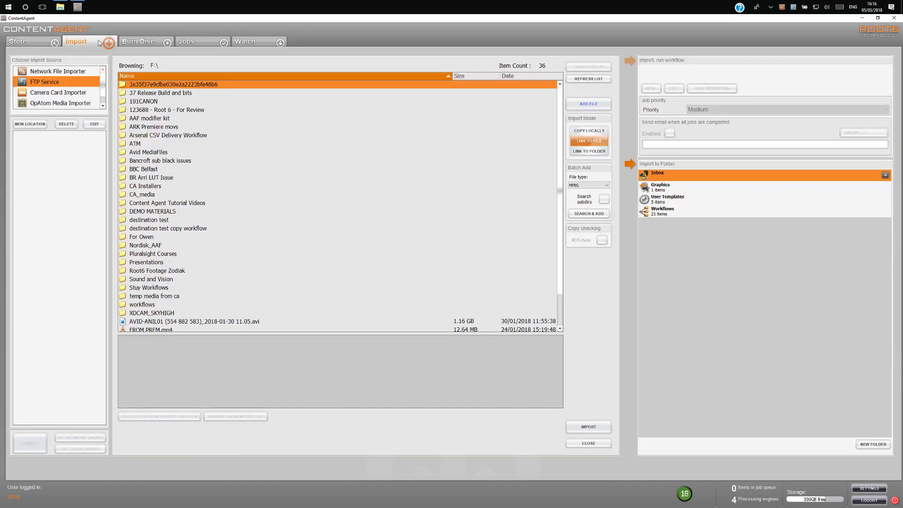
click(88, 71)
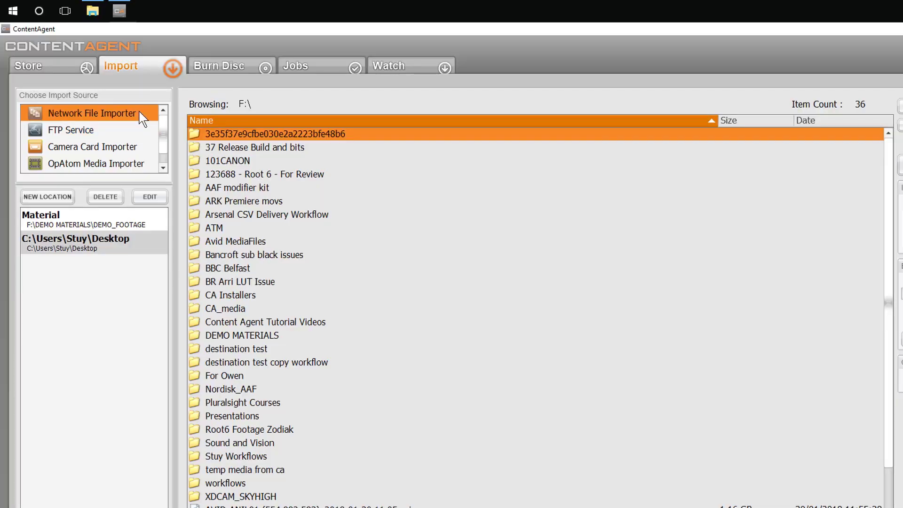
click(147, 223)
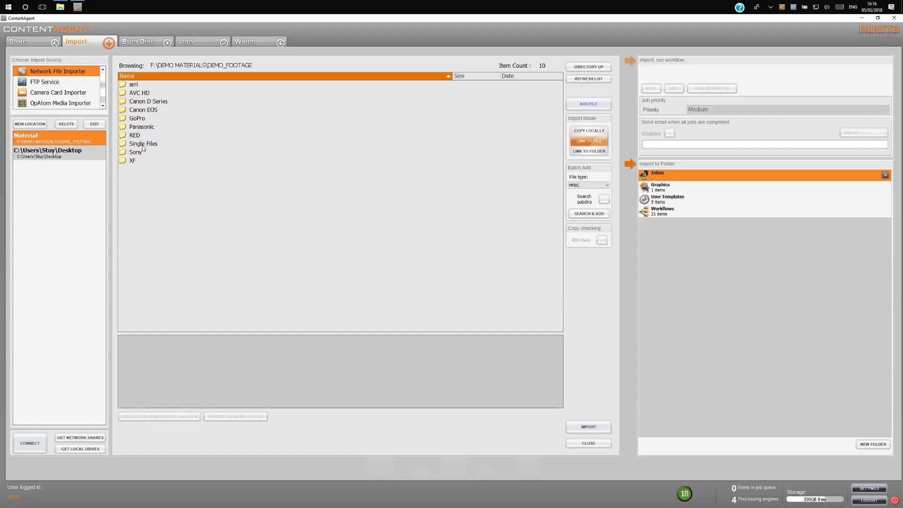
click(231, 231)
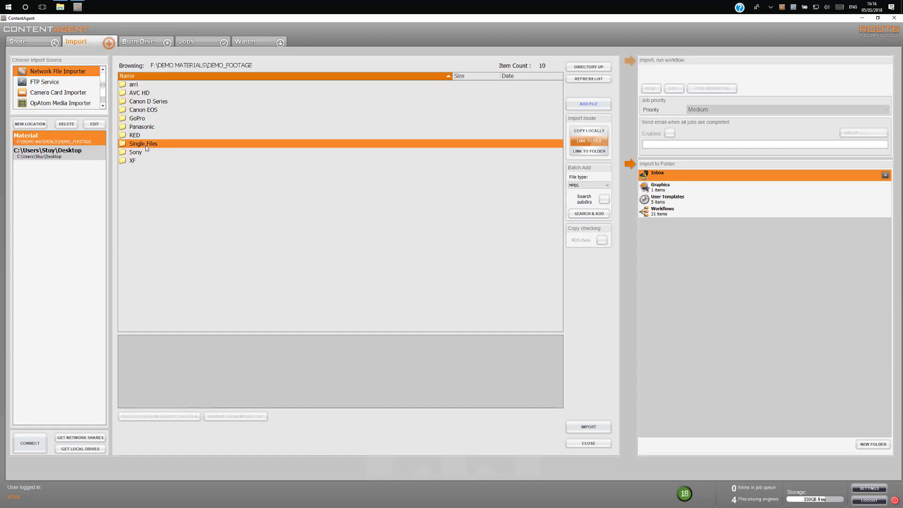
double_click(146, 147)
click(161, 85)
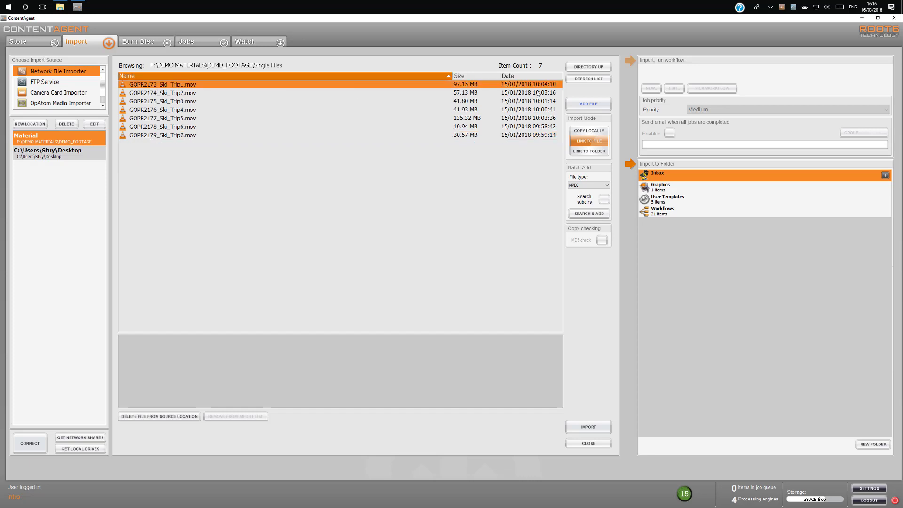
click(594, 106)
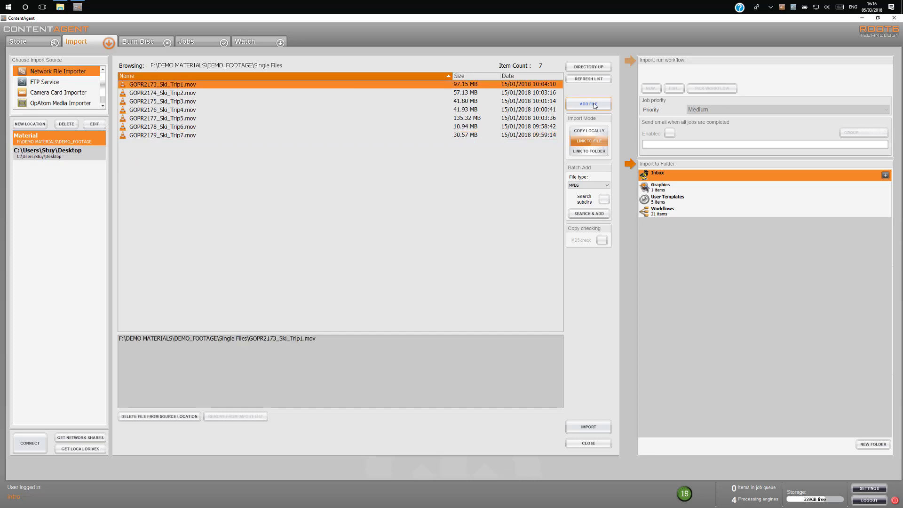
Step: Try selecting several individual clips and the full range of clips, and return the selection to GOPR2173_Ski_Trip1.mov only
ctrl+click(193, 103)
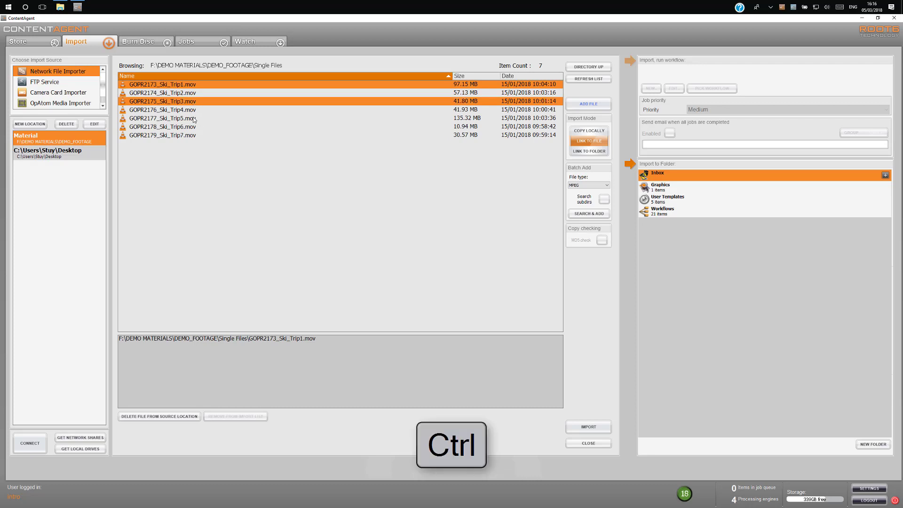
ctrl+click(195, 120)
shift+click(197, 136)
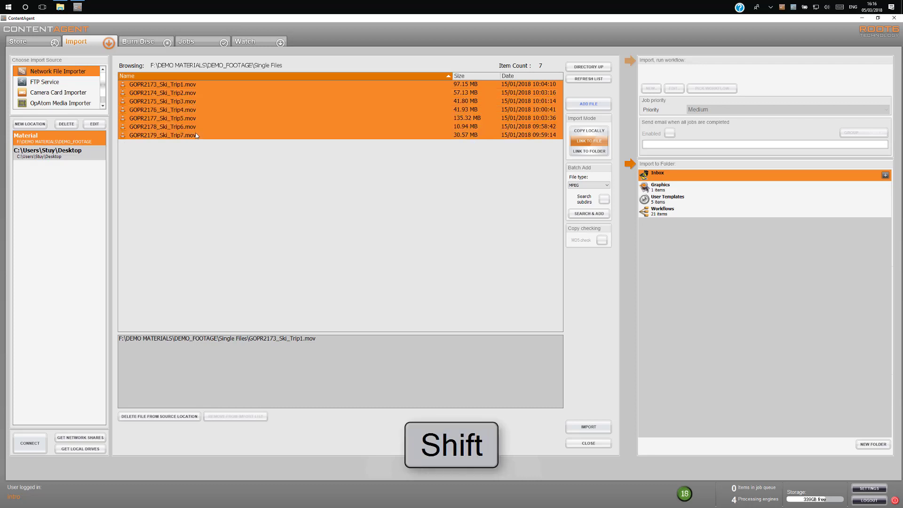
click(214, 86)
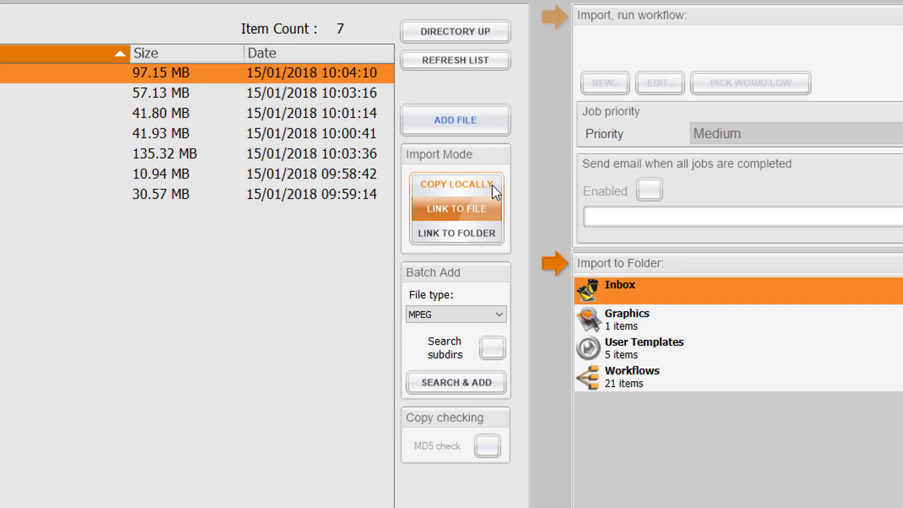
Step: Set the import mode to Link to File and import the listed clip into the Inbox
click(603, 132)
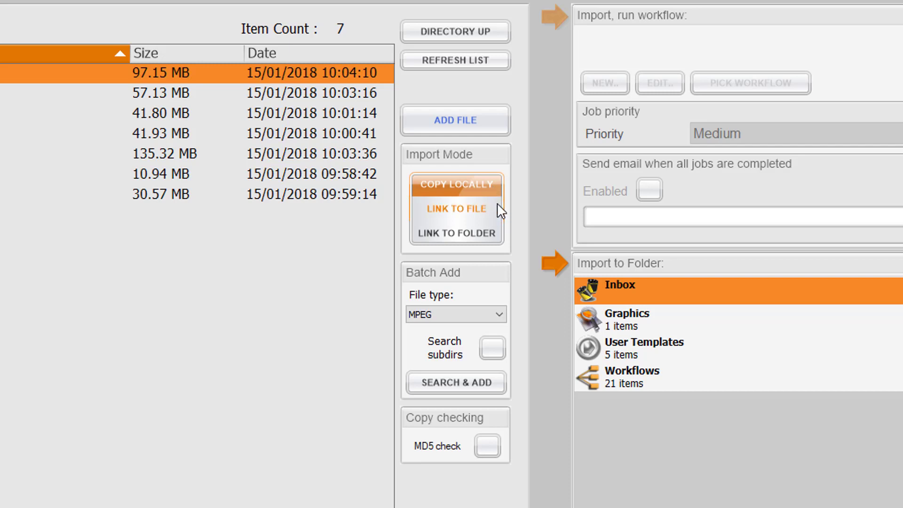
click(497, 208)
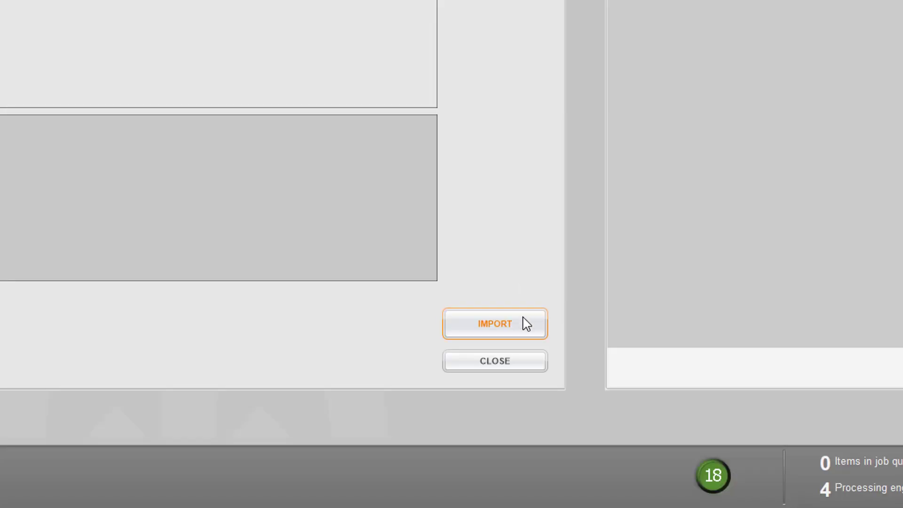
click(526, 324)
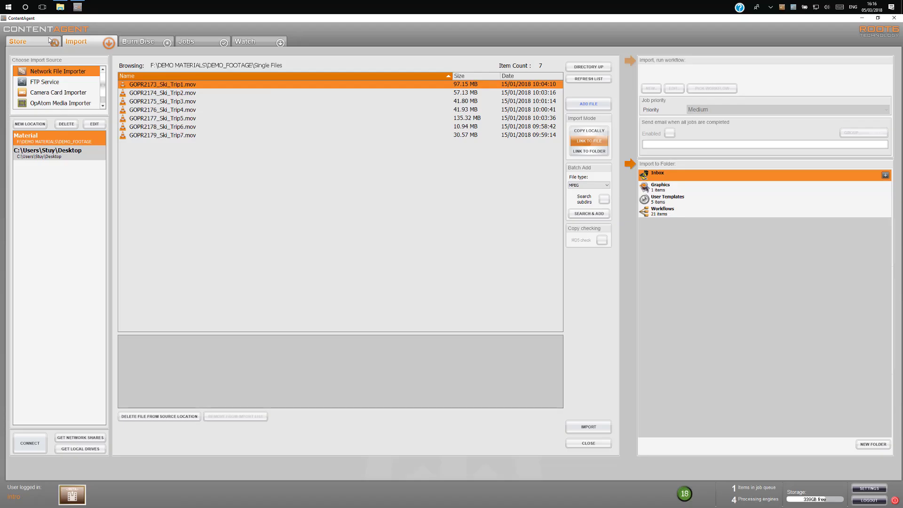
Step: View the Inbox in the store and select the imported GOPR2173_Ski_Trip1 clip
click(51, 42)
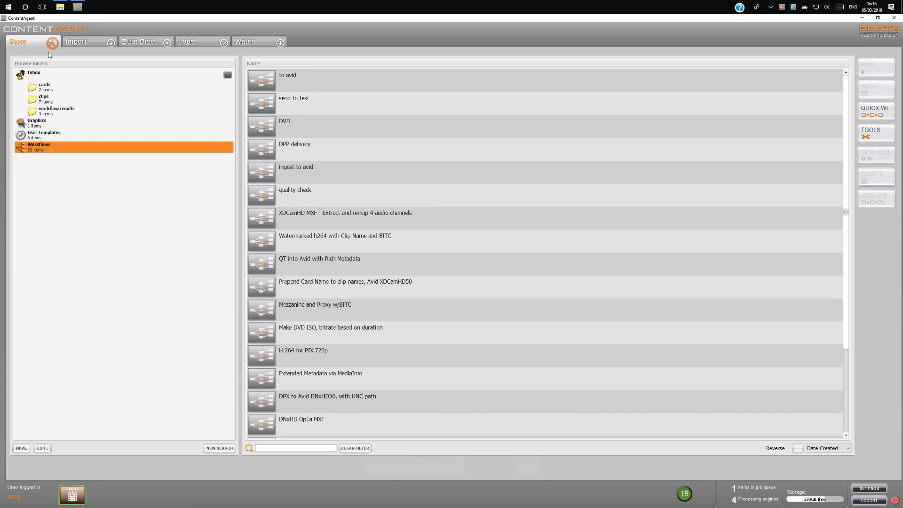
click(53, 77)
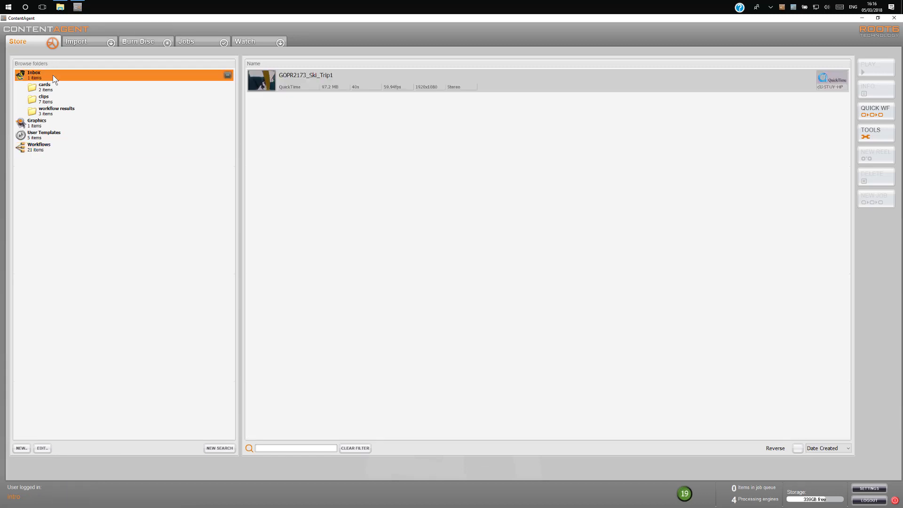
click(505, 89)
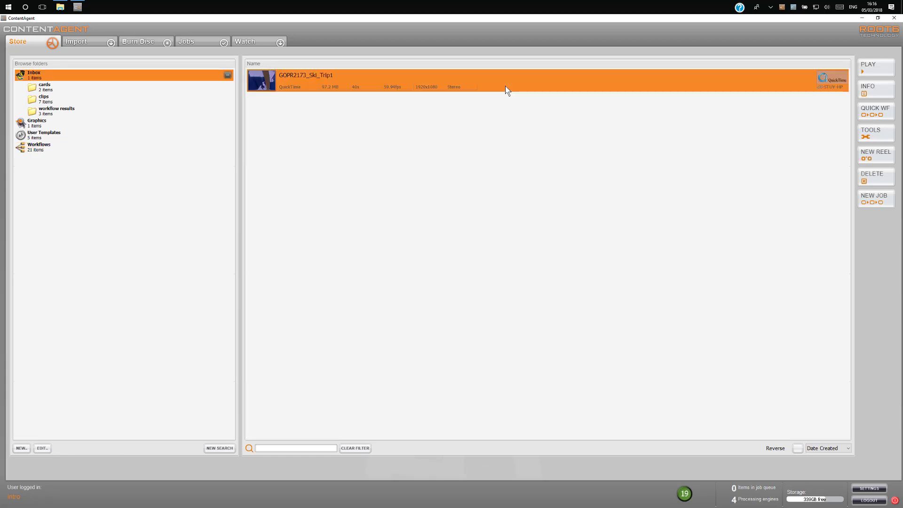
Step: Import the F5 XAVC camera card into the Inbox from the Camera Card Importer's Cards Local location
click(94, 43)
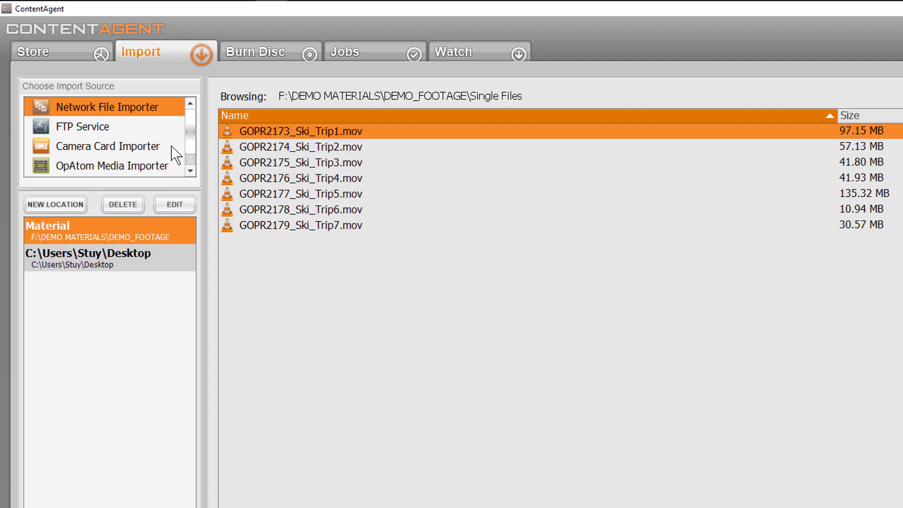
click(176, 155)
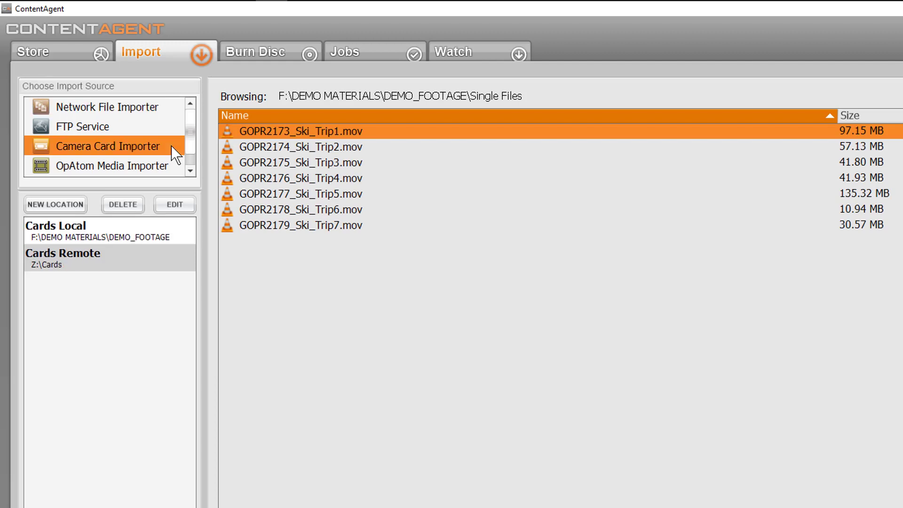
click(159, 230)
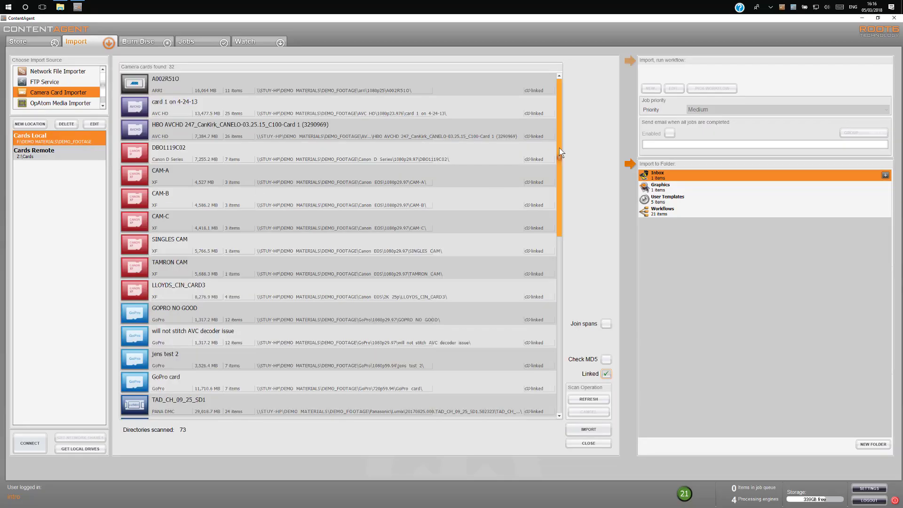
drag(560, 148, 526, 310)
click(501, 310)
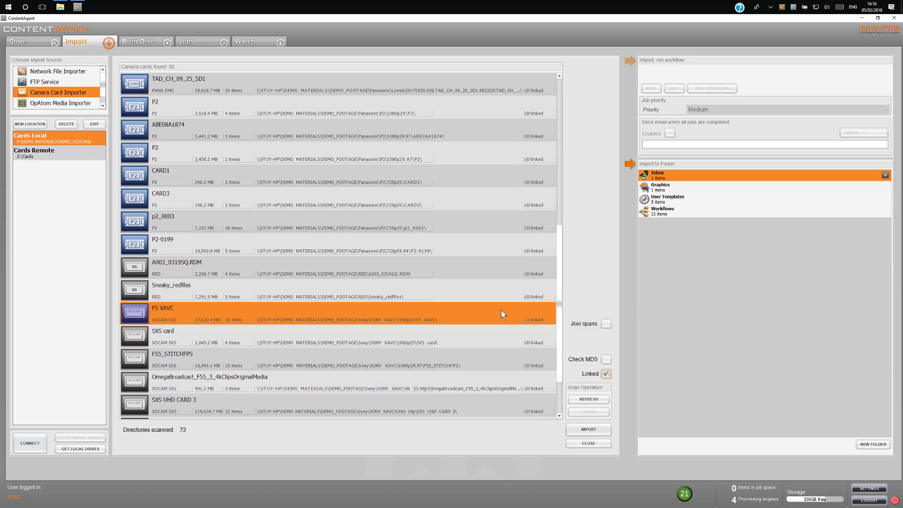
click(520, 316)
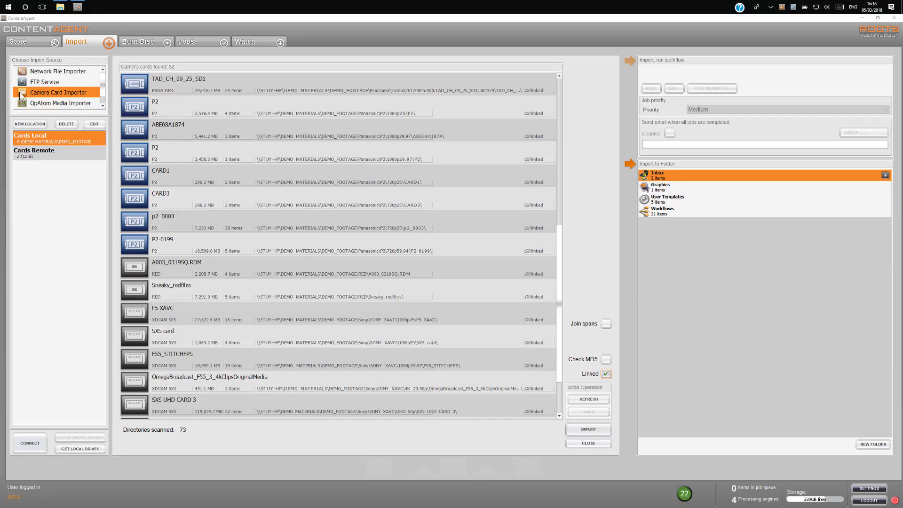
Step: Return to the Inbox in the store and select the imported F5 XAVC card
click(31, 42)
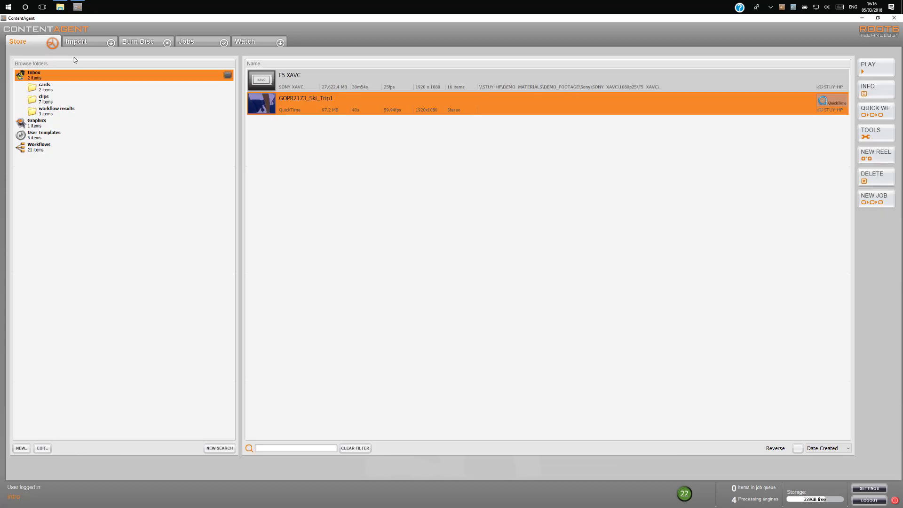
click(409, 84)
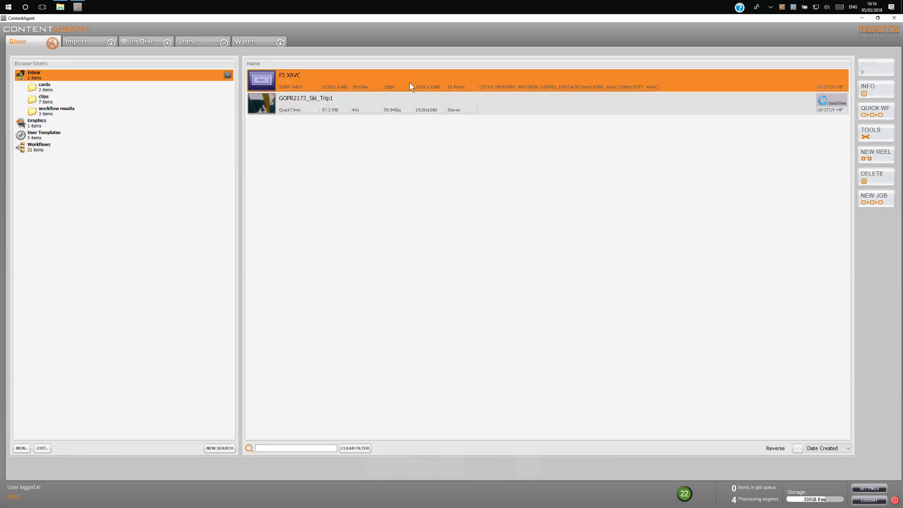
Step: Play the GOPR2173_Ski_Trip1 clip and mark in at 00:00:02;19 and out at 00:00:08;16, closing the player when done
click(410, 99)
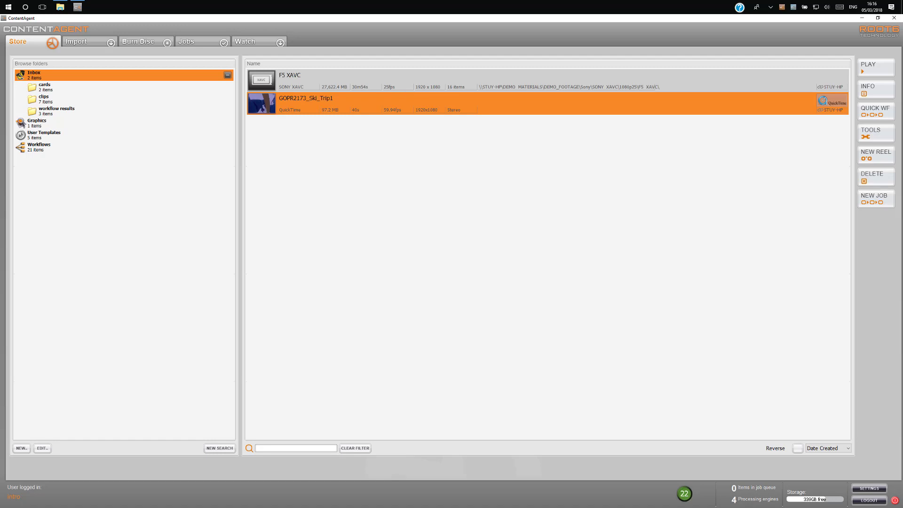
click(873, 72)
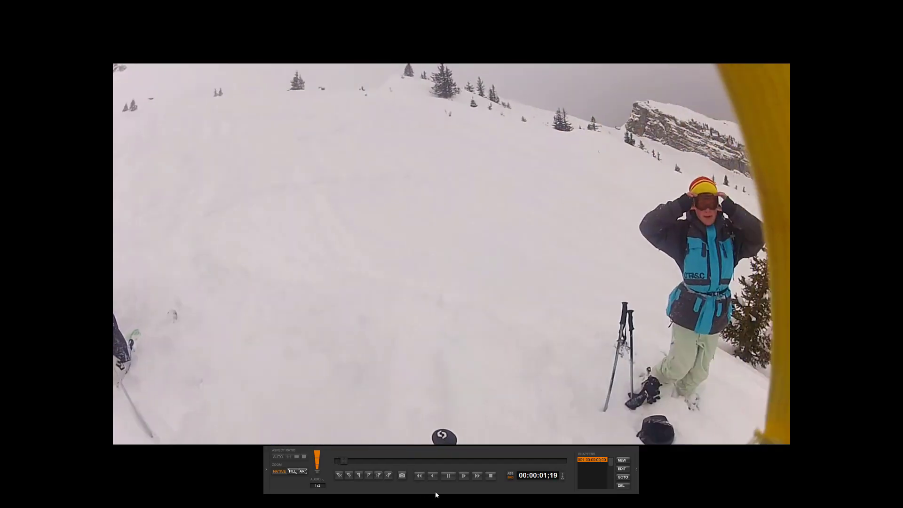
click(449, 476)
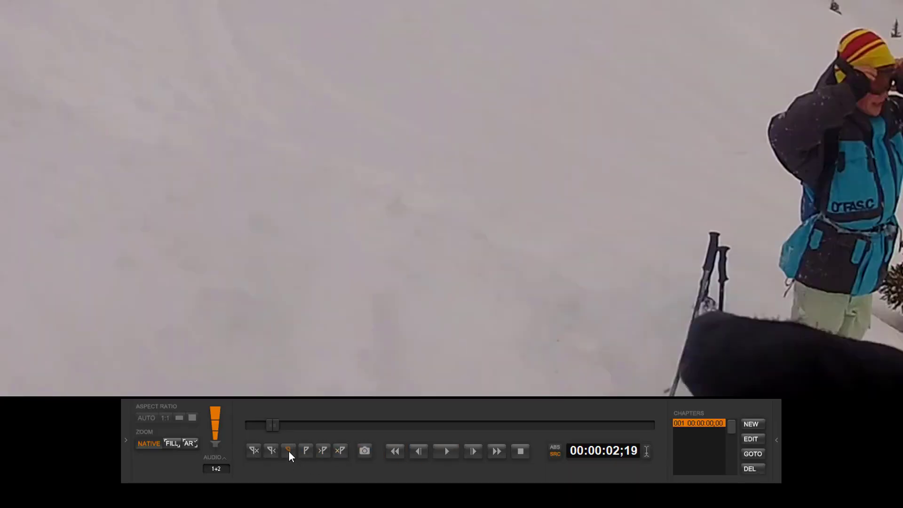
drag(281, 427, 333, 423)
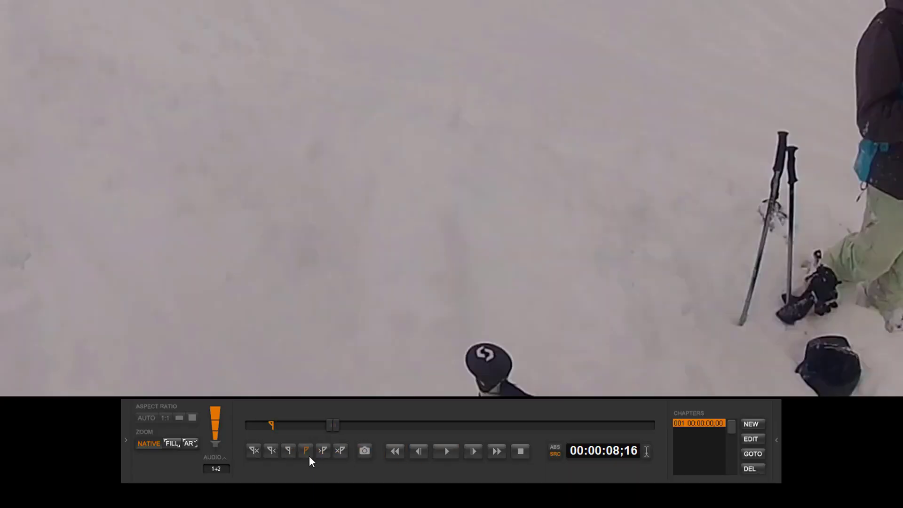
click(306, 450)
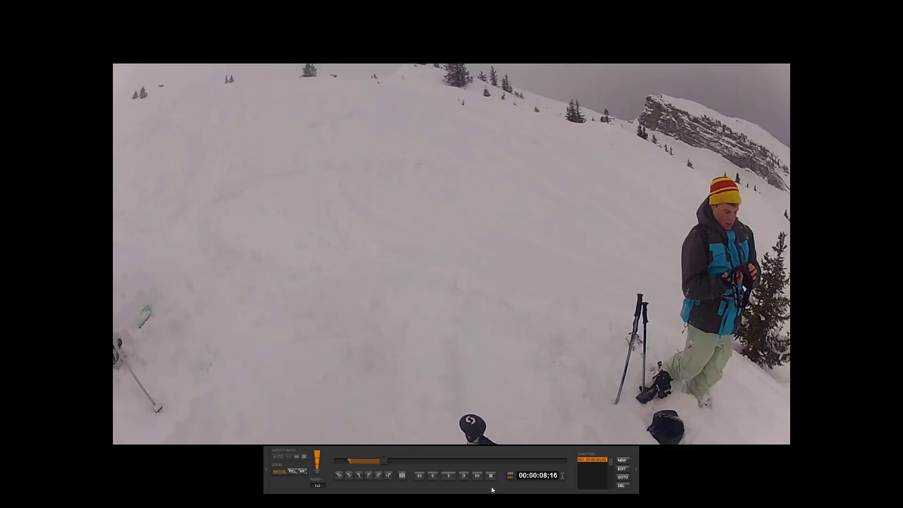
click(489, 476)
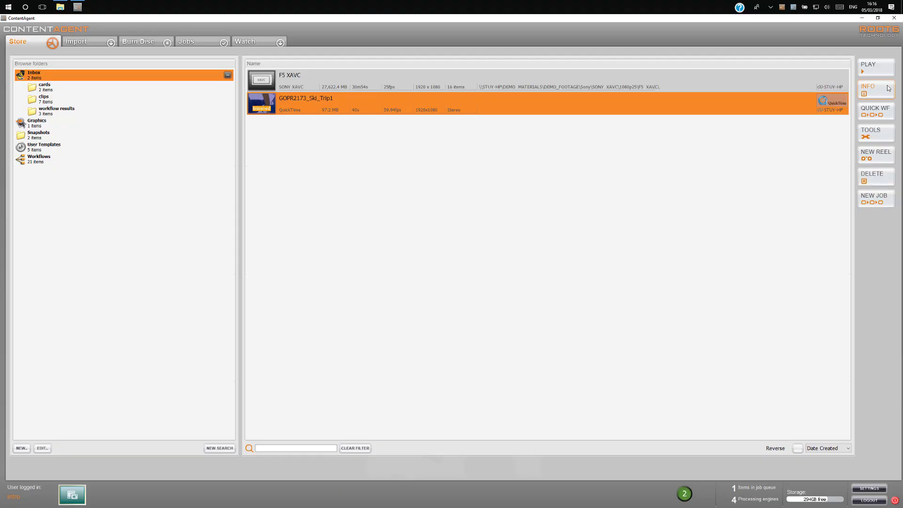
Step: Examine the ski clip's metadata, including the Media Info, Chapters and Misc groups, and close it without changes
click(874, 89)
click(303, 114)
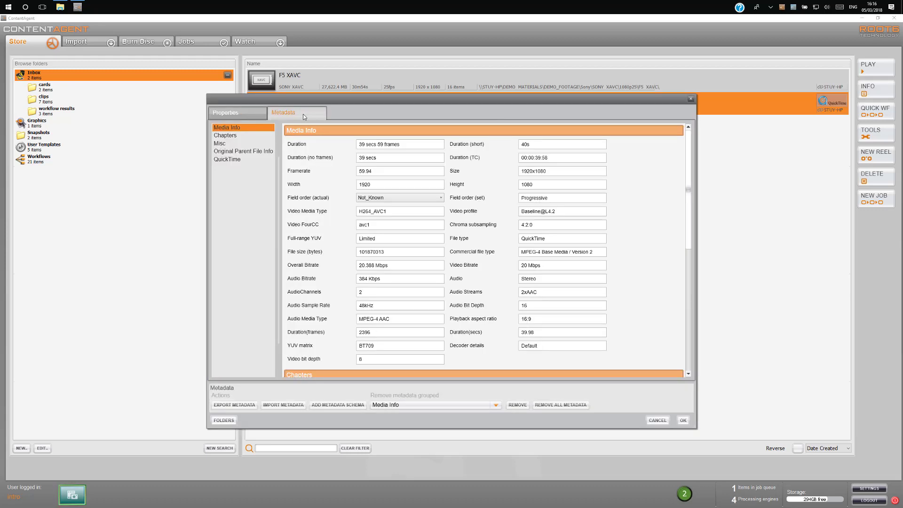
click(261, 137)
click(259, 143)
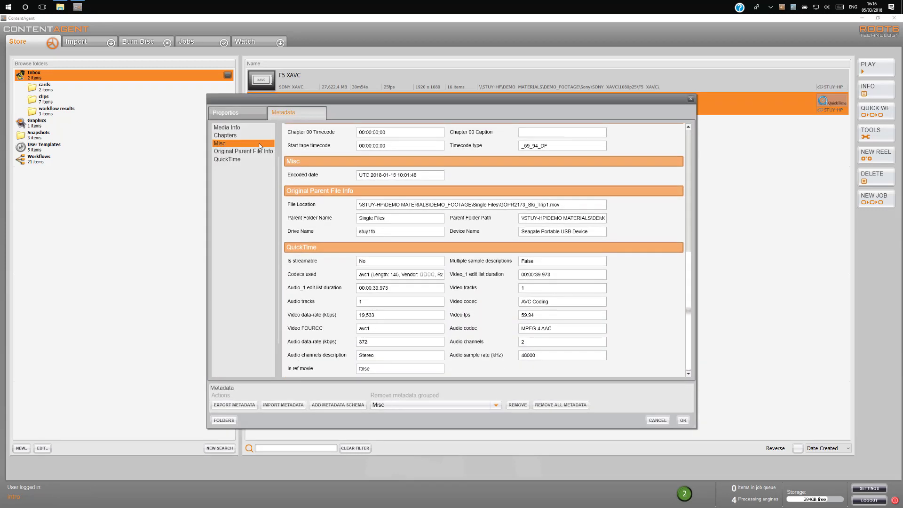
click(258, 129)
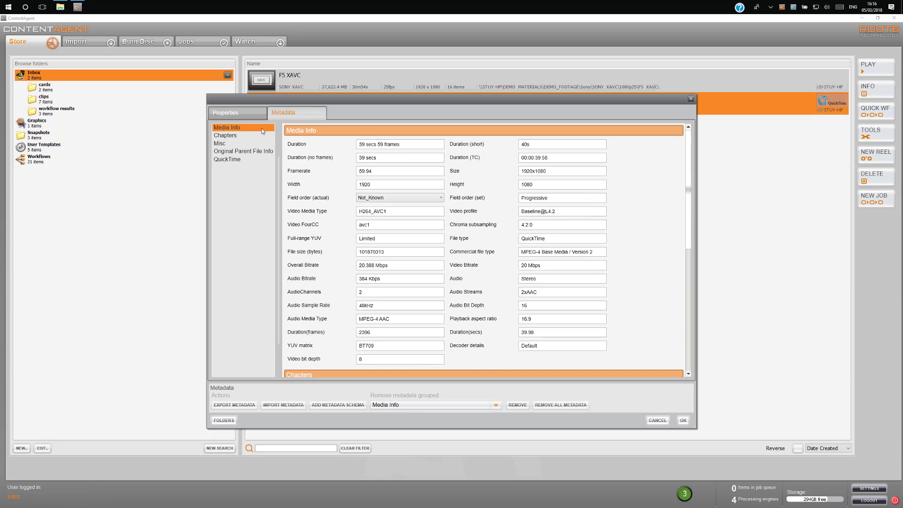
click(658, 421)
Step: Examine the F5 XAVC card's properties with its clip list and card info, and close them without changes
click(752, 81)
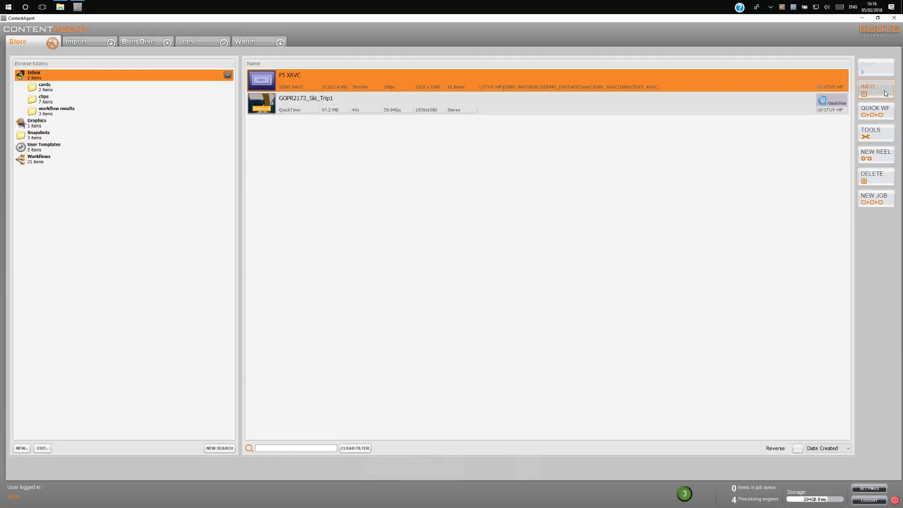
click(885, 93)
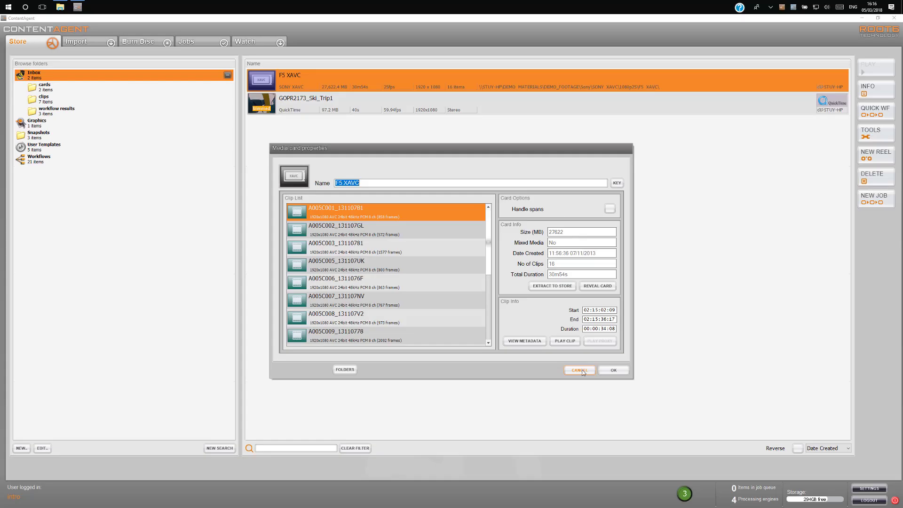
click(583, 371)
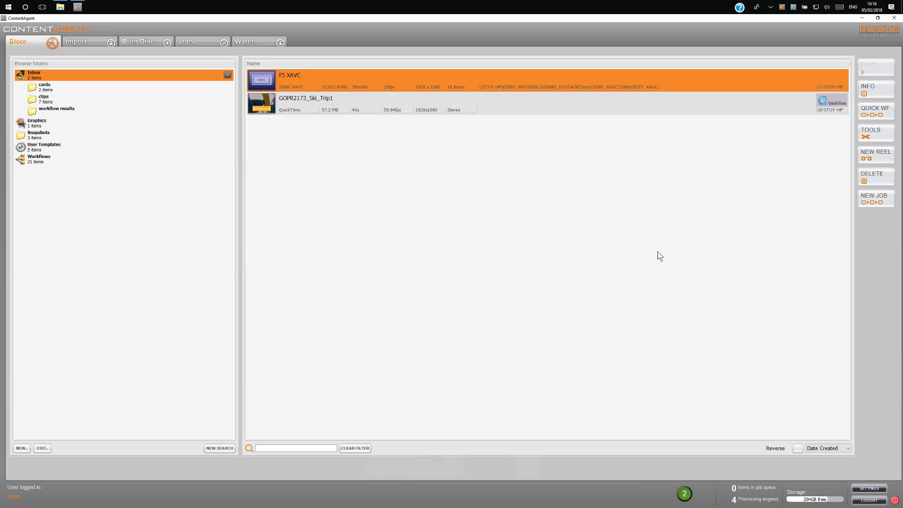
Step: Start a new simple job for the GOPR2173_Ski_Trip1 clip, browse the activity categories and choose the Platinum Media Engine transcode
click(692, 109)
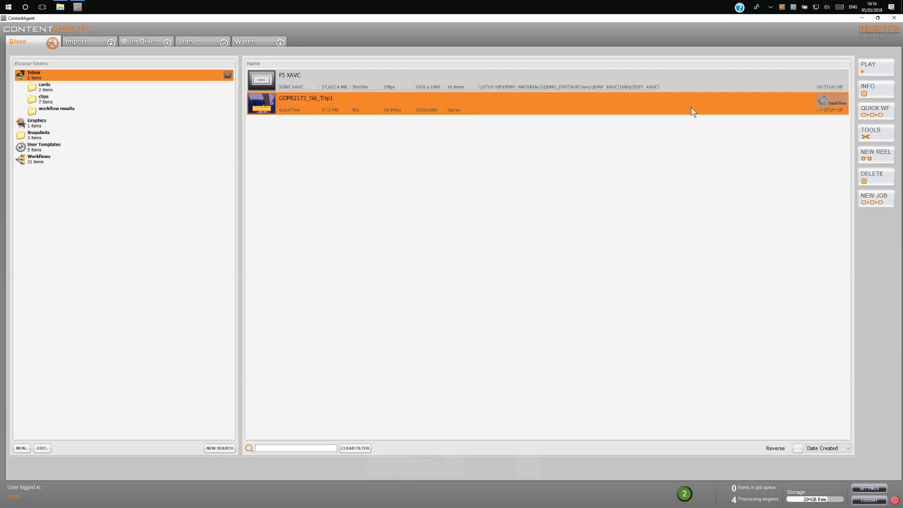
click(872, 200)
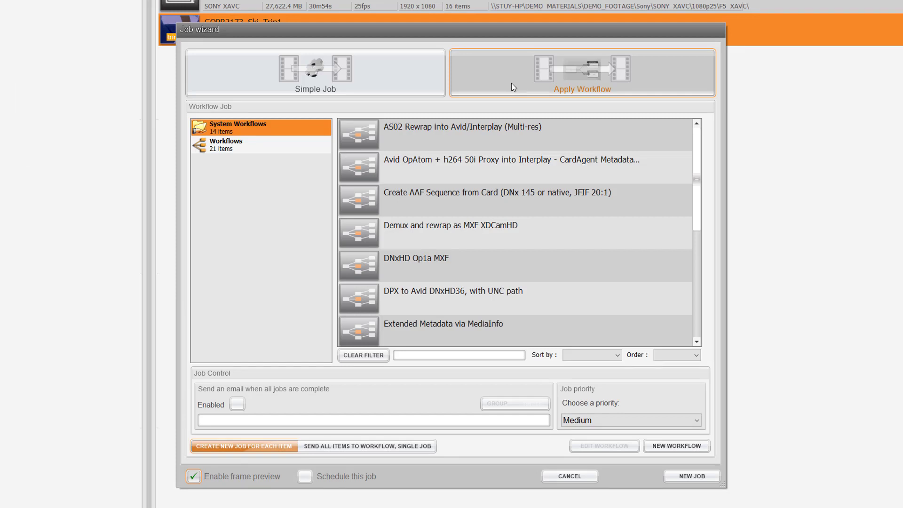
click(415, 80)
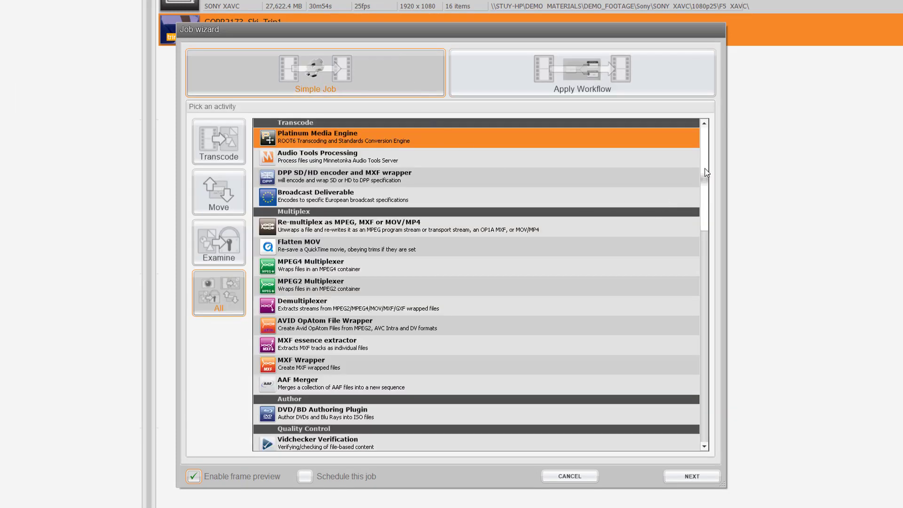
mouse_move(705, 172)
mouse_down()
mouse_move(706, 301)
mouse_move(707, 173)
mouse_up()
click(234, 248)
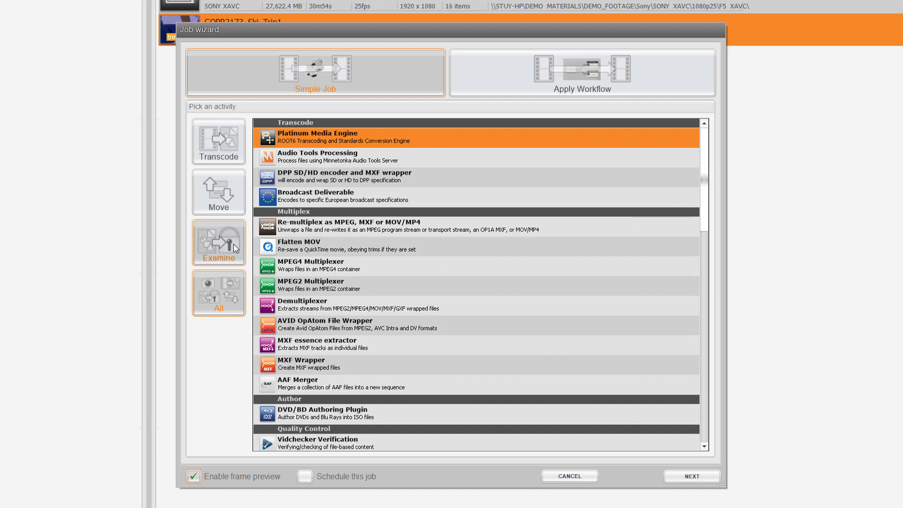
click(230, 203)
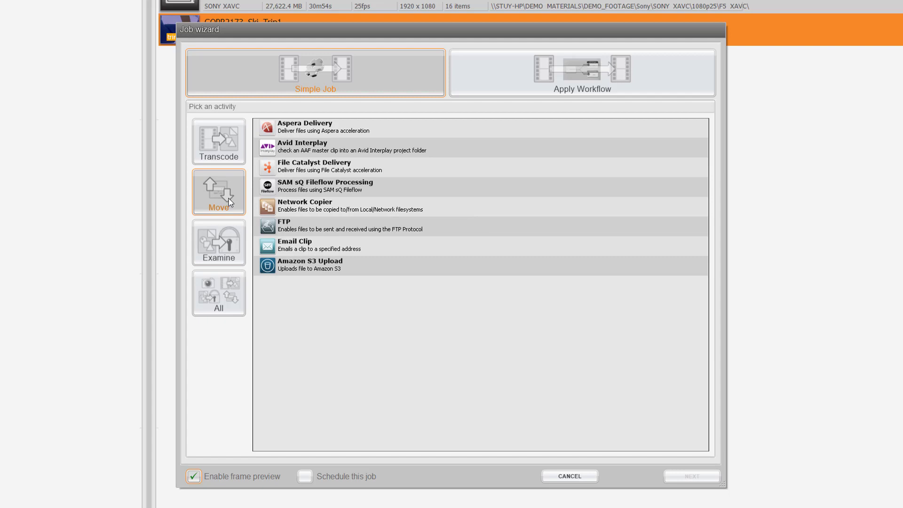
click(230, 157)
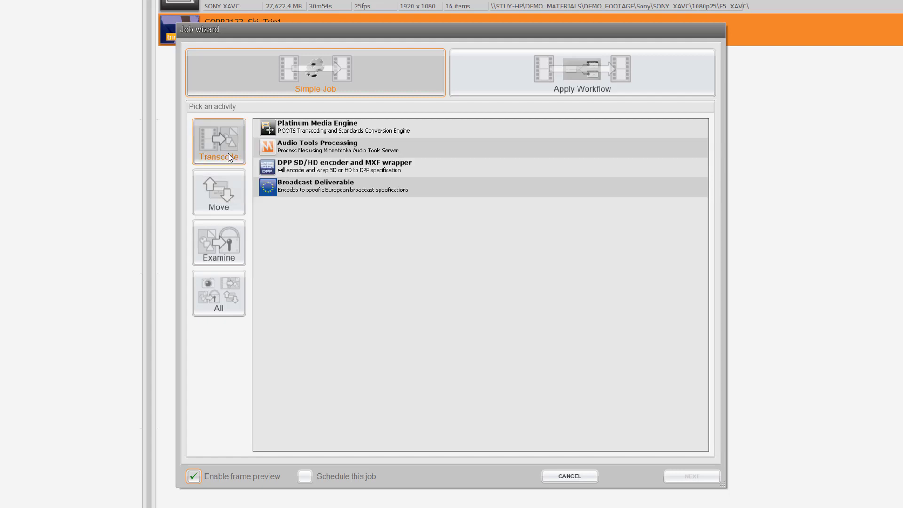
click(518, 133)
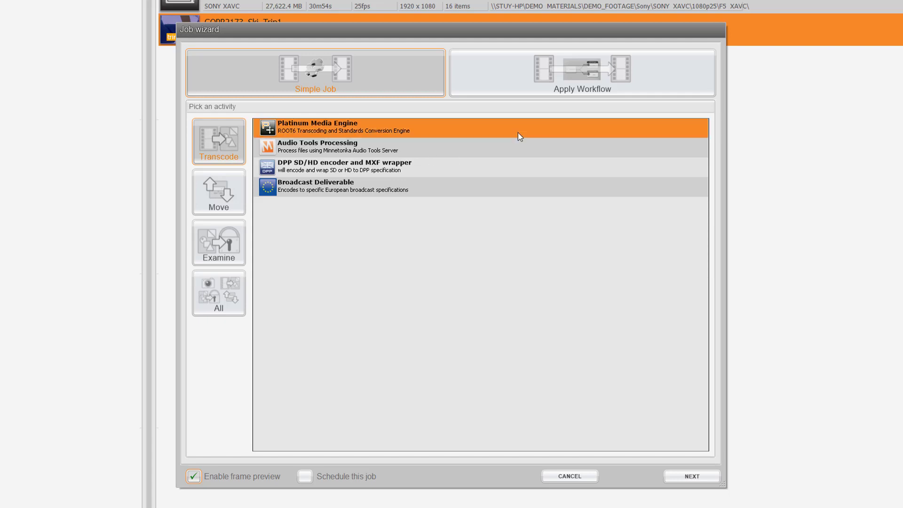
click(672, 477)
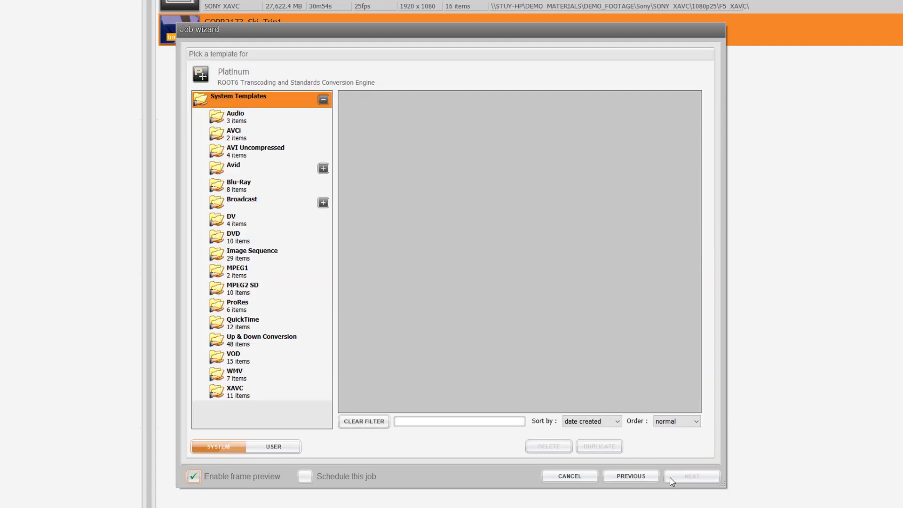
Step: Choose the QT+ h264 1280x720 QuickTime system template and set the job's output folder to workflow results
click(257, 324)
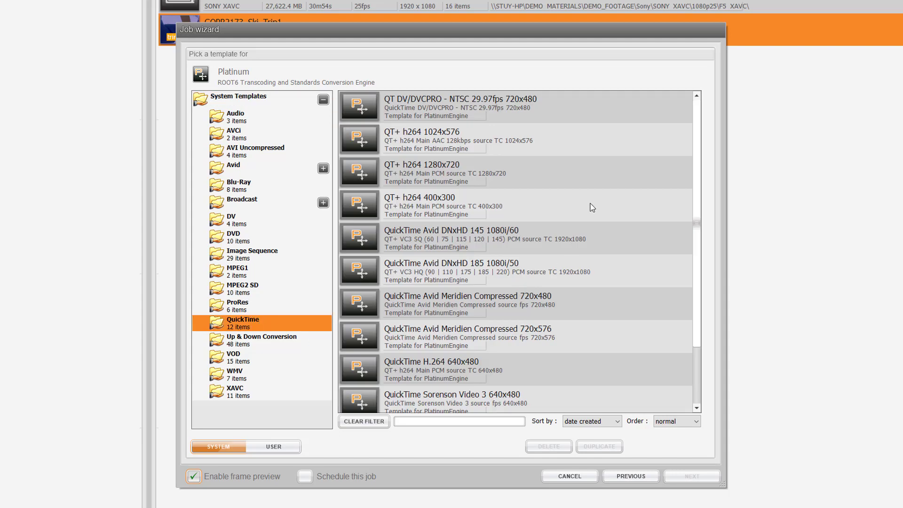
click(600, 180)
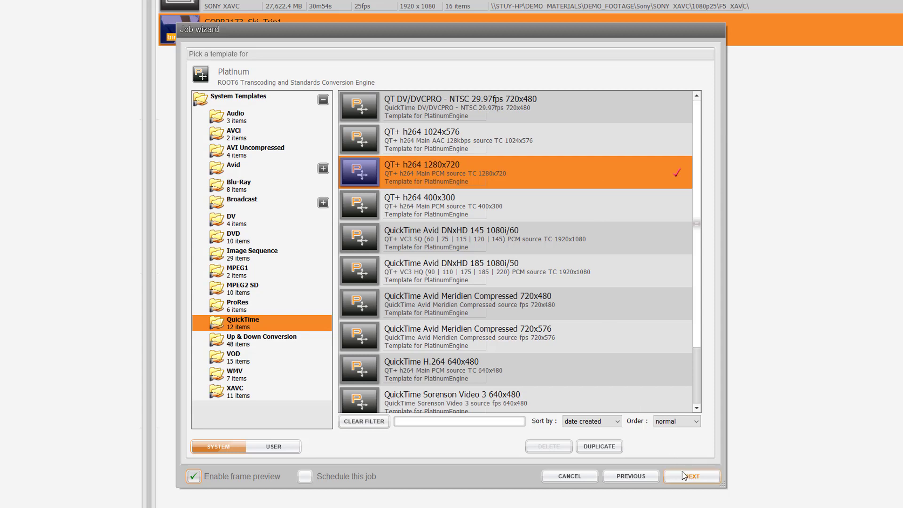
click(687, 476)
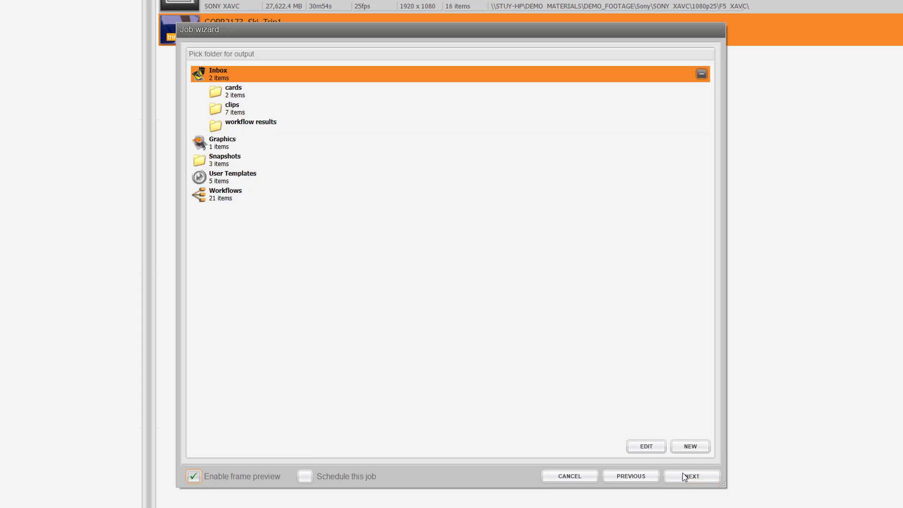
click(244, 126)
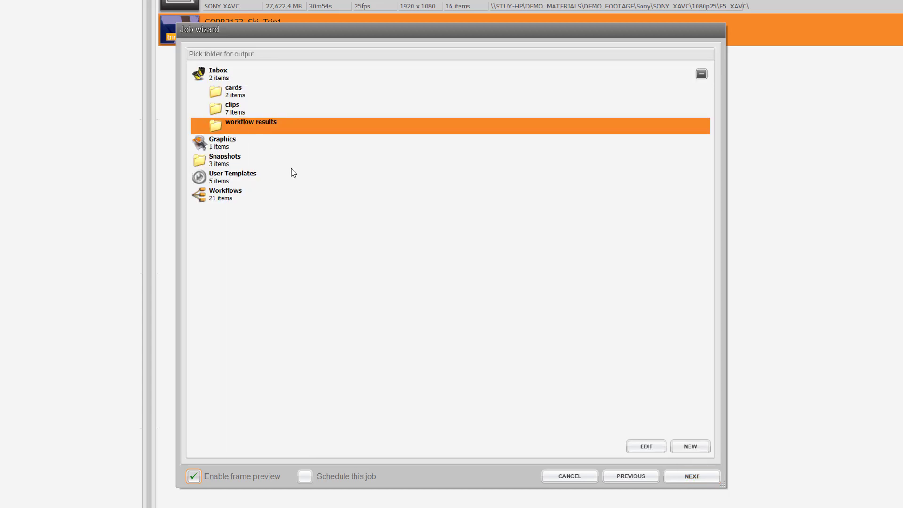
click(681, 476)
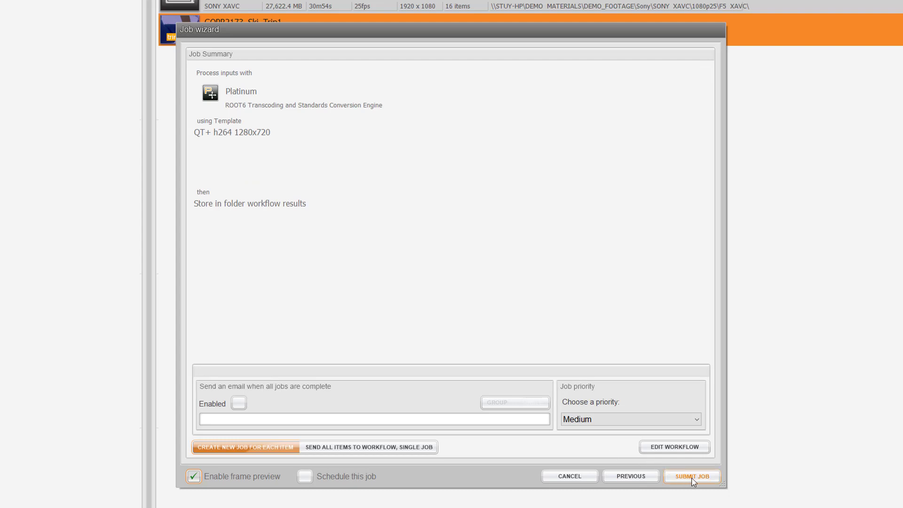
Step: Open the job's workflow for editing and look over its Platinum, Metadata Extract and Store Item nodes
click(704, 448)
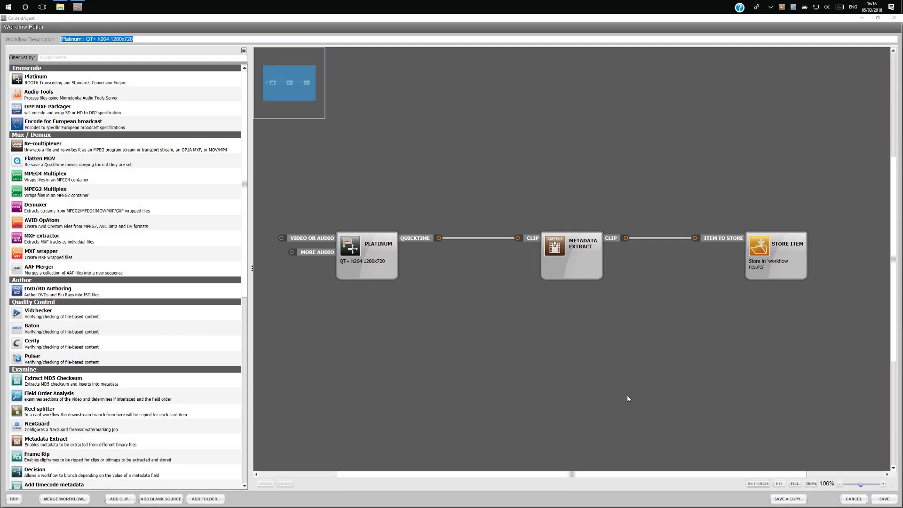
click(381, 267)
click(575, 263)
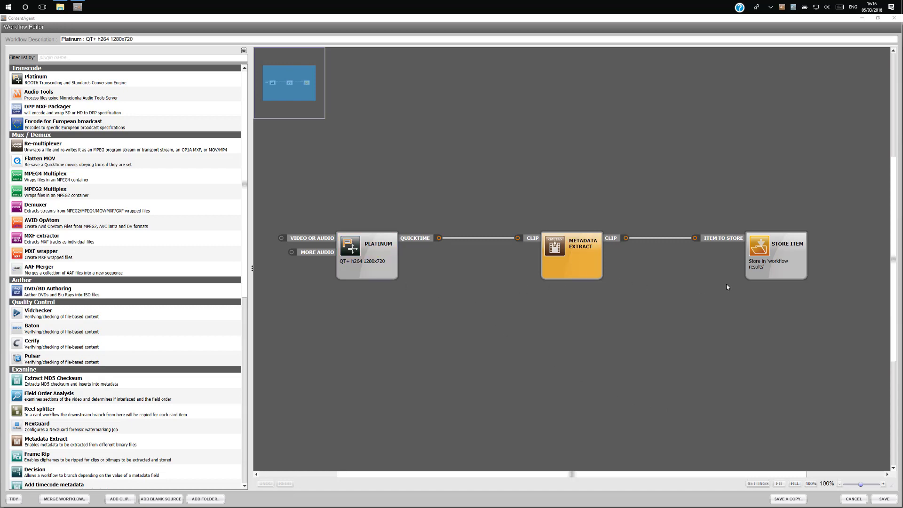
click(773, 271)
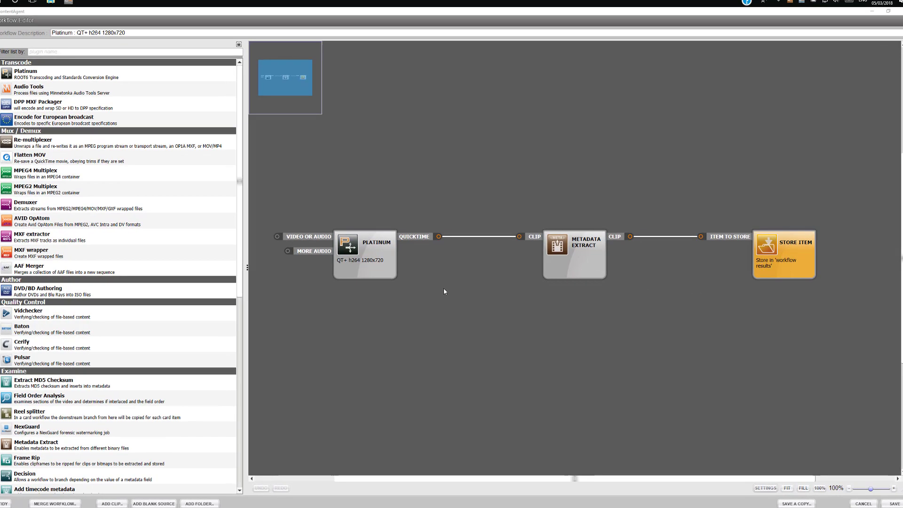
Step: Edit the Platinum node's template and set its video codec to ProRes
click(367, 260)
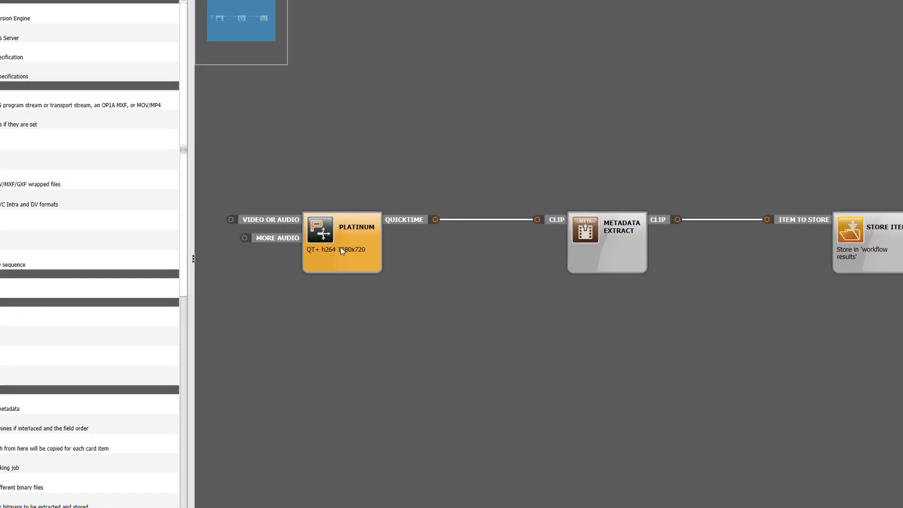
right_click(340, 248)
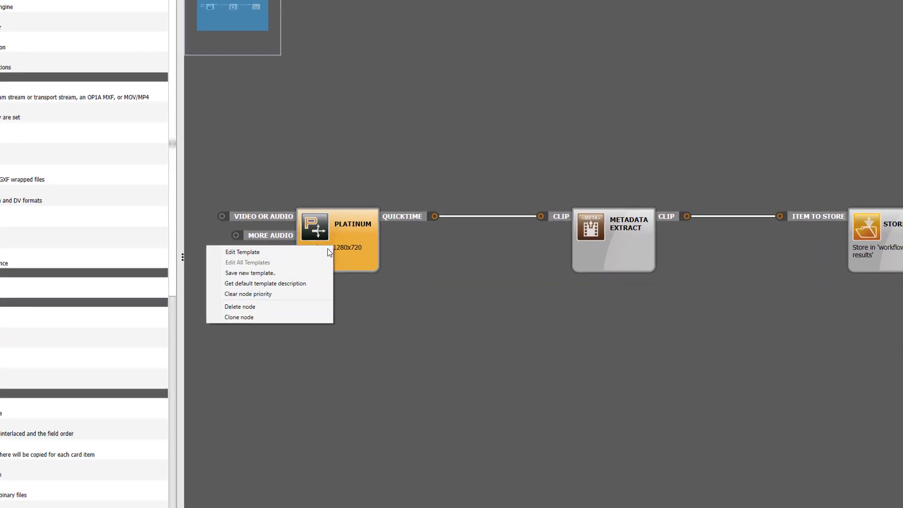
click(310, 252)
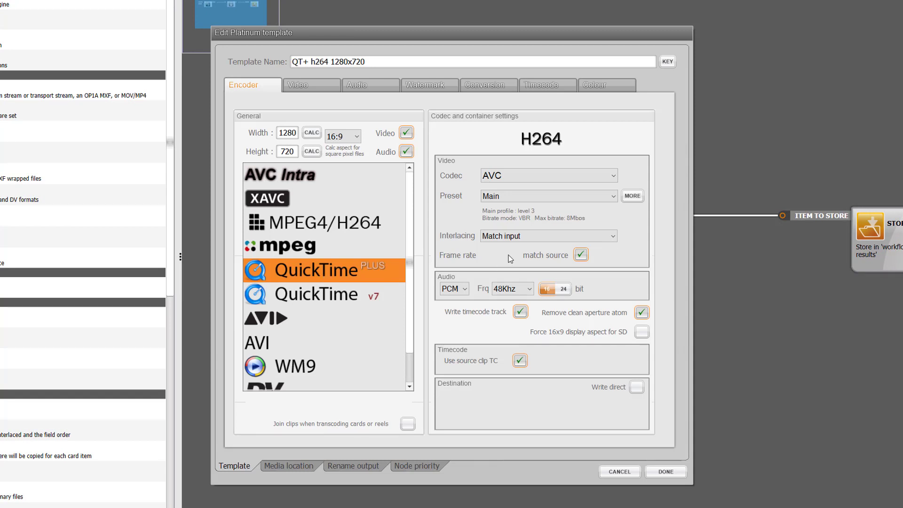
click(574, 182)
click(577, 188)
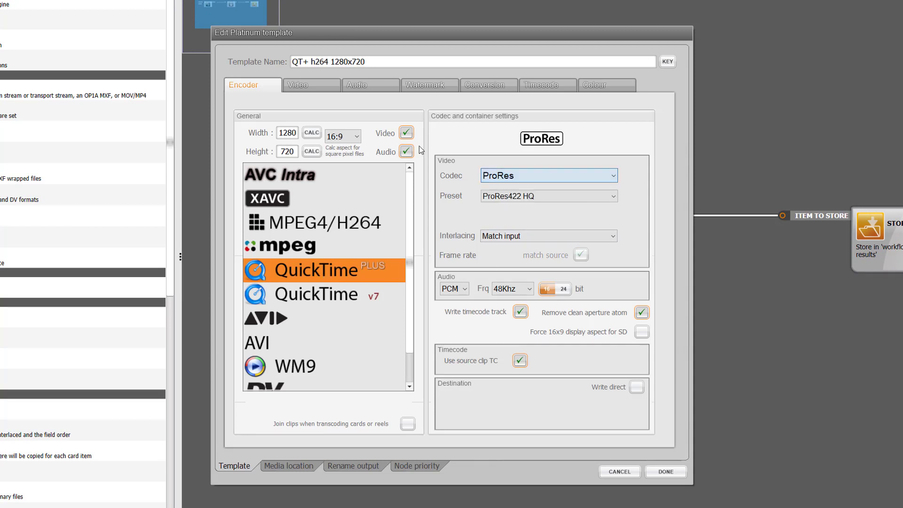
Step: Set the template's width to 1920, calculate the height as 1080, name it QT+ ProRes422 HQ PCM source TC 1920x1080 and accept it
double_click(280, 132)
text(1920)
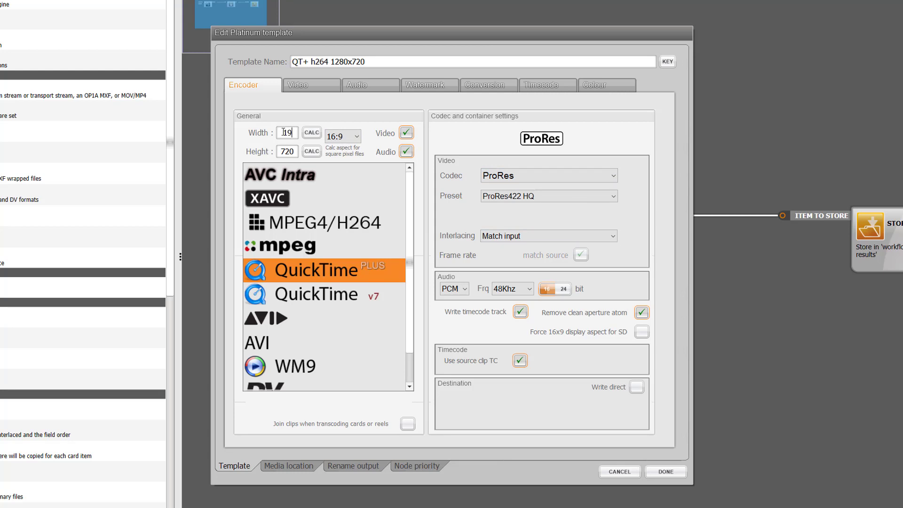
click(312, 151)
click(402, 59)
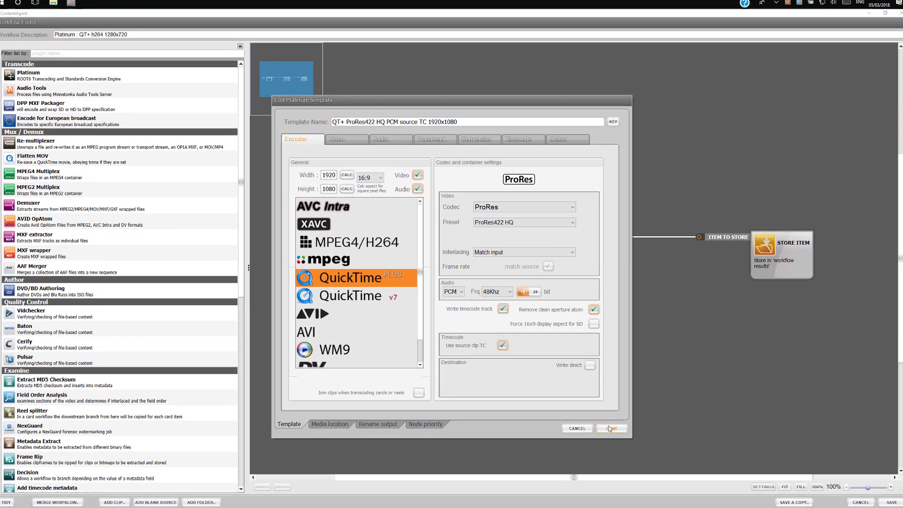
click(623, 437)
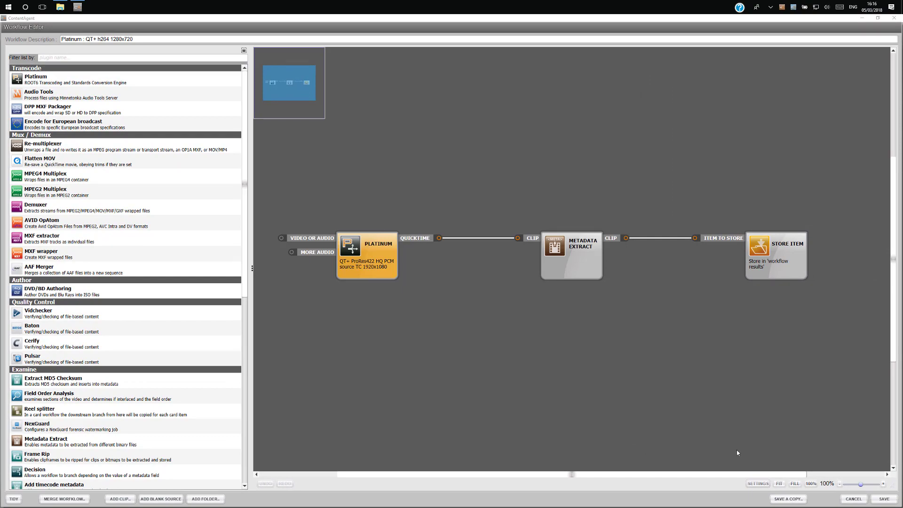
Step: Save the edited transcode workflow and submit the job
click(883, 499)
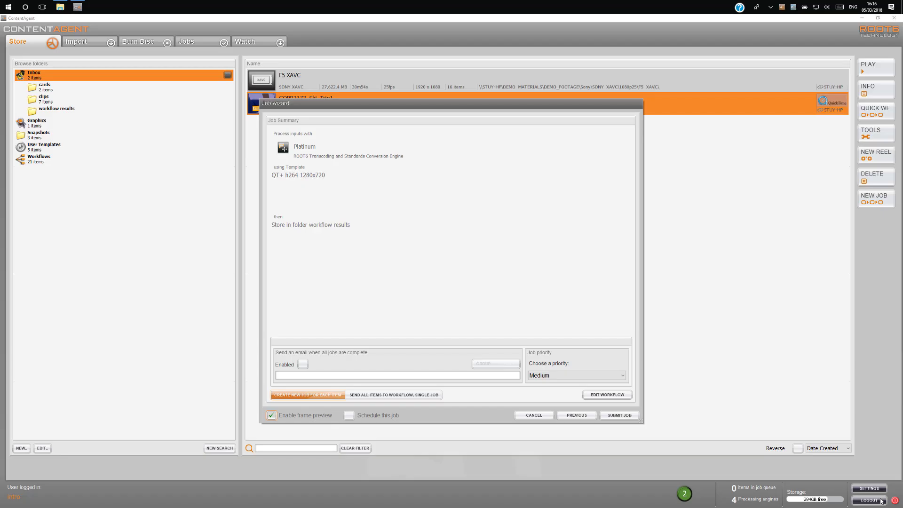
click(619, 416)
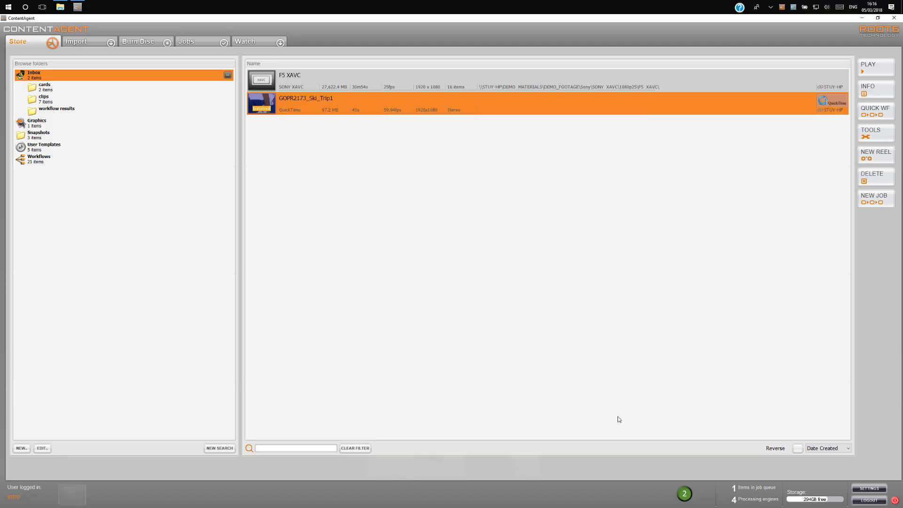
Step: Expand the GOPR2173_Ski_Trip1 job in the job queue and follow its progress in the workflow preview
click(199, 42)
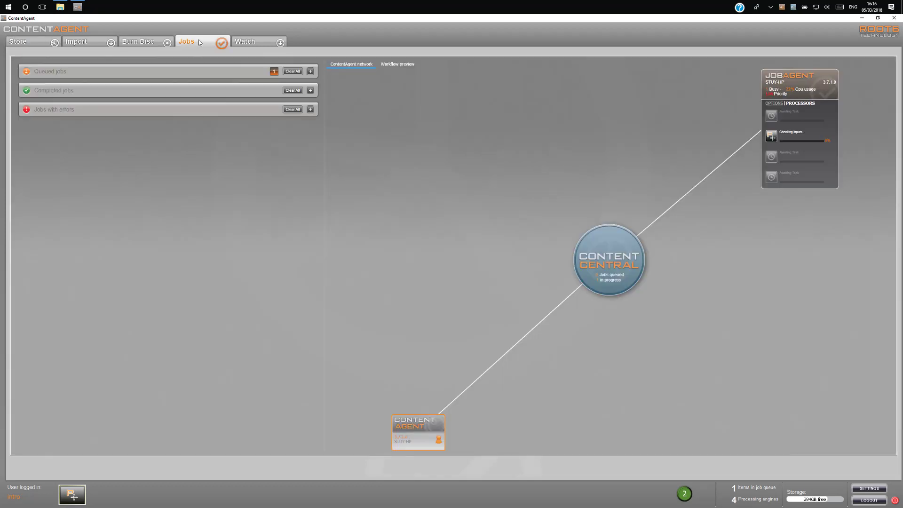
click(310, 71)
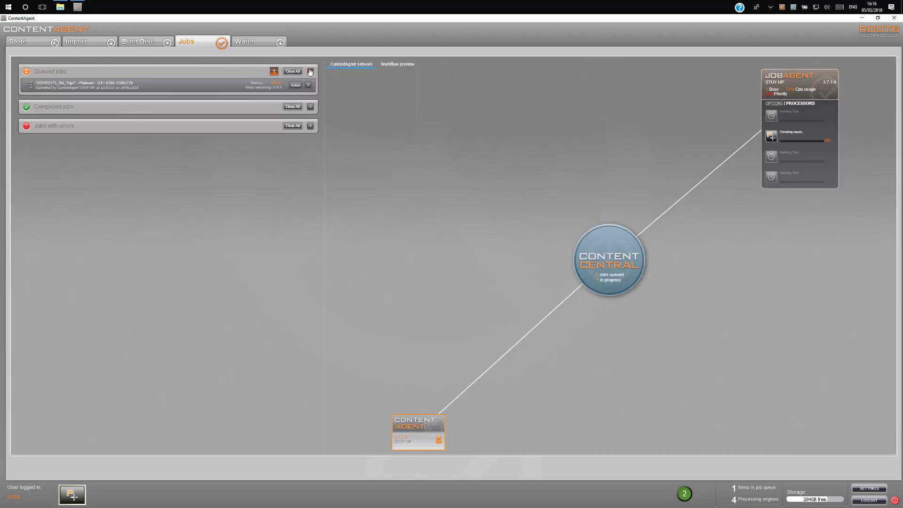
click(309, 86)
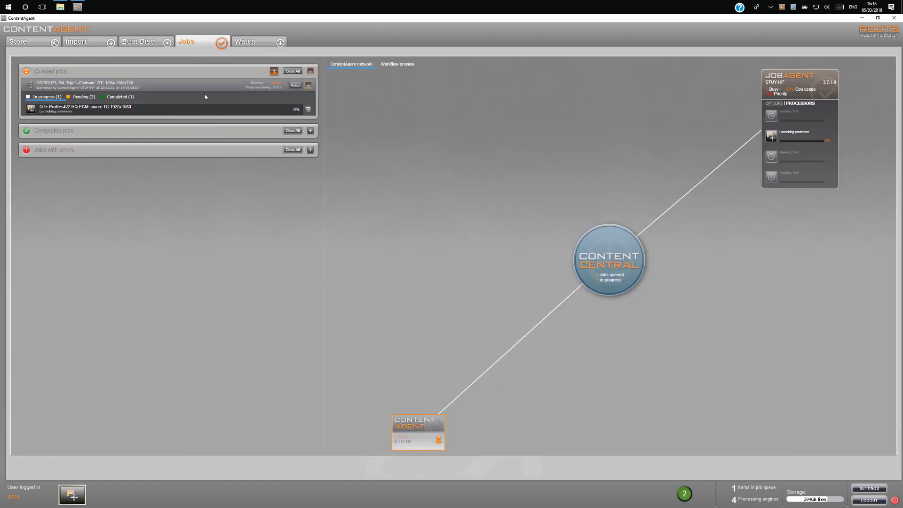
click(125, 86)
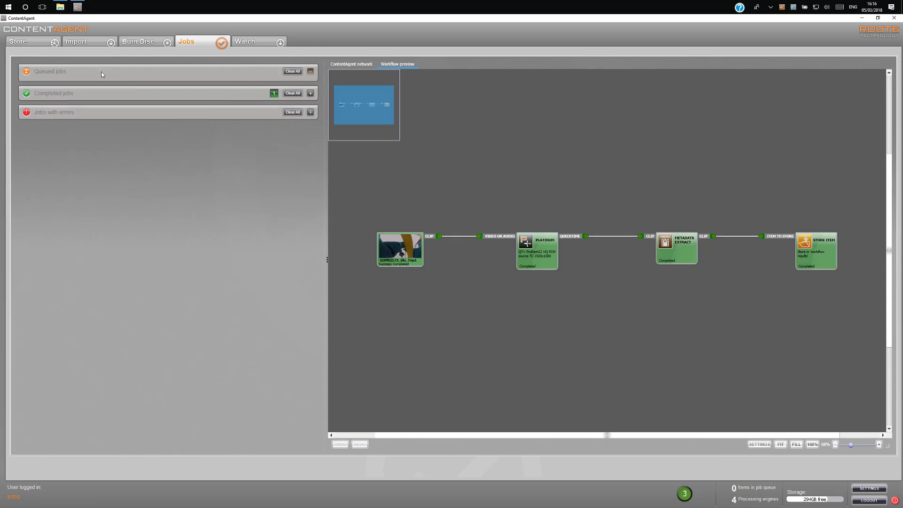
Step: Run the Copy to Desktop quick workflow on the transcoded GOPR2173_Ski_Trip1 clip in the workflow results folder
click(33, 41)
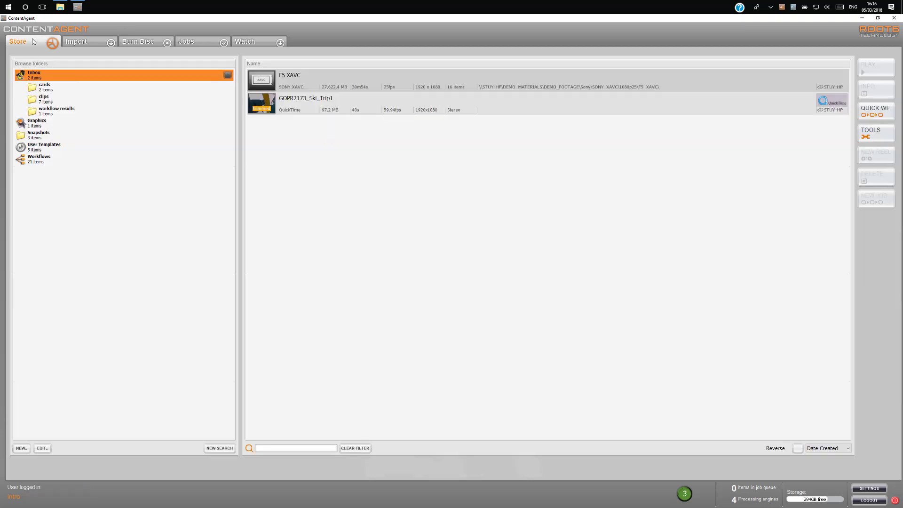
click(63, 109)
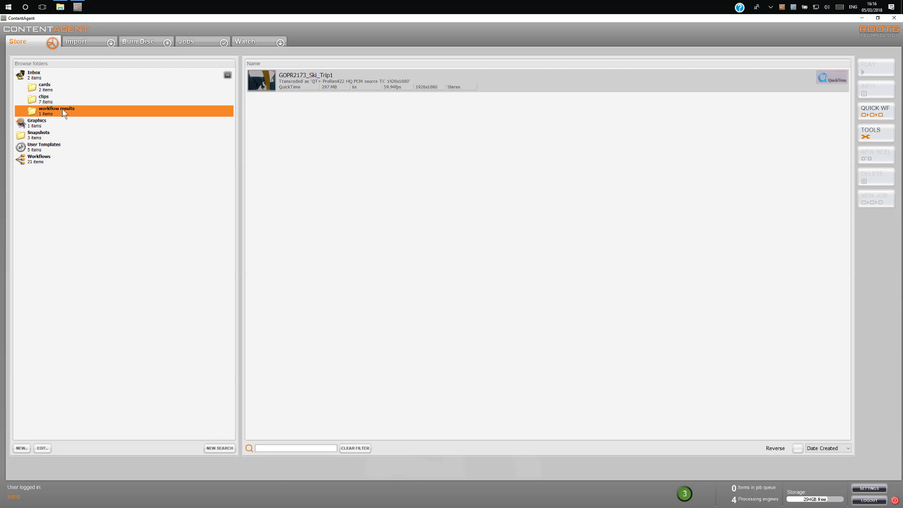
click(528, 86)
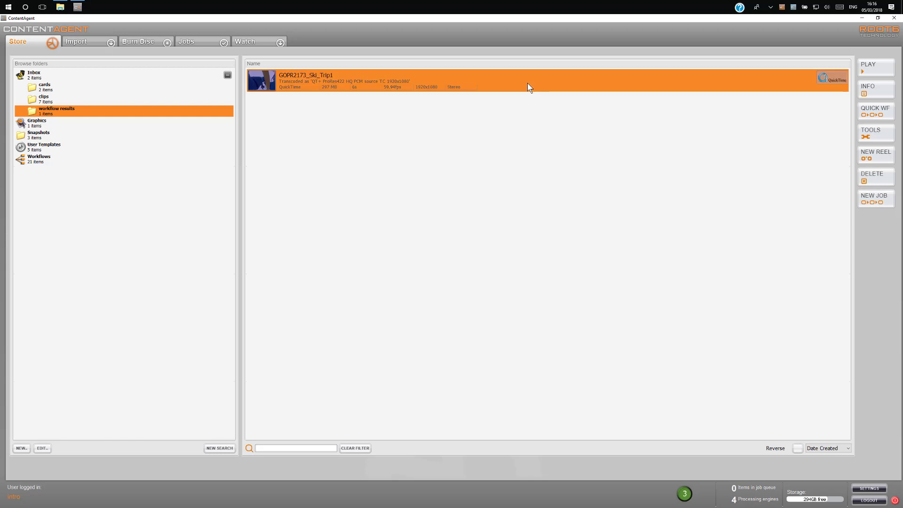
right_click(527, 83)
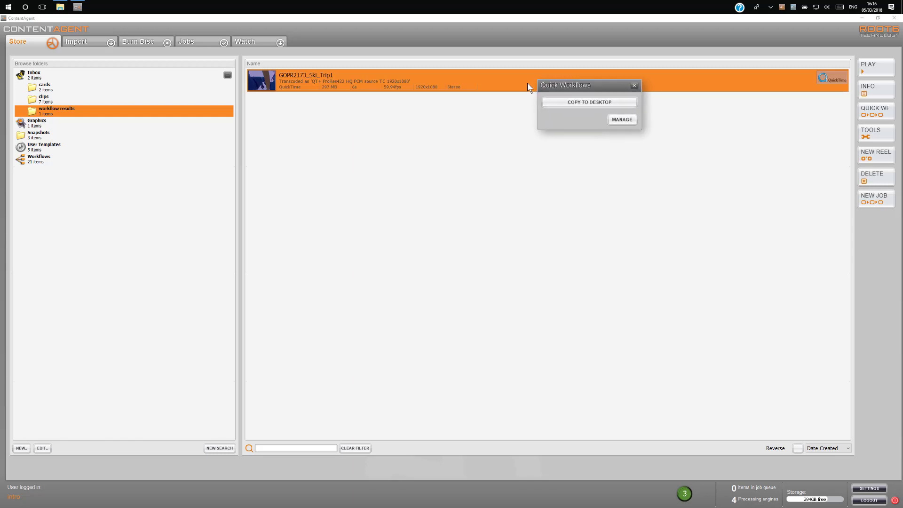
click(549, 102)
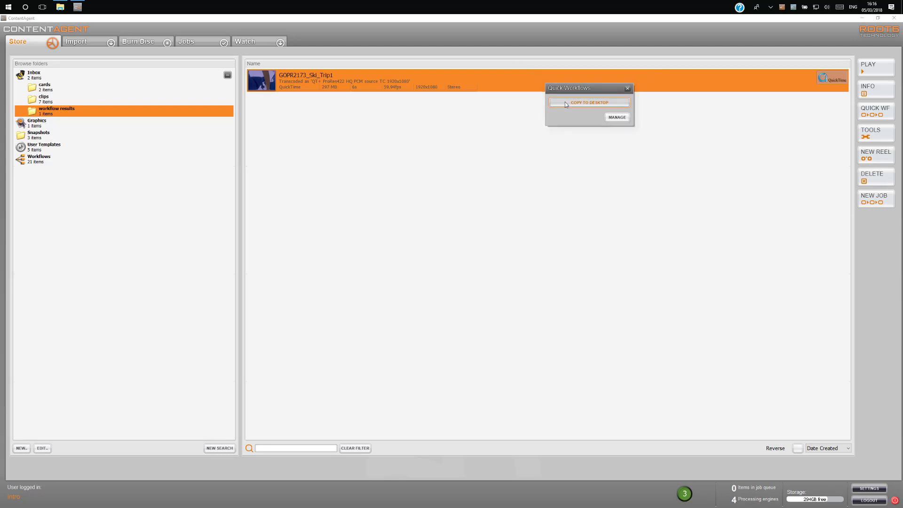